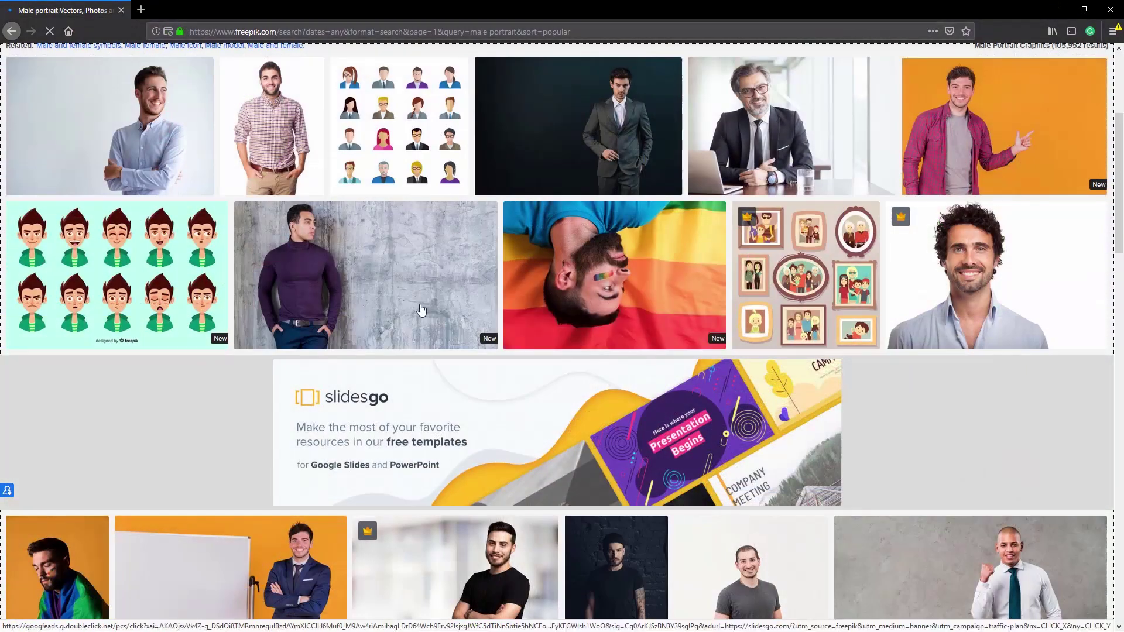
Scroll through the Freepik 'male portrait' results to find the smiling man in a white T-shirt.
scroll(910, 374, down, 8)
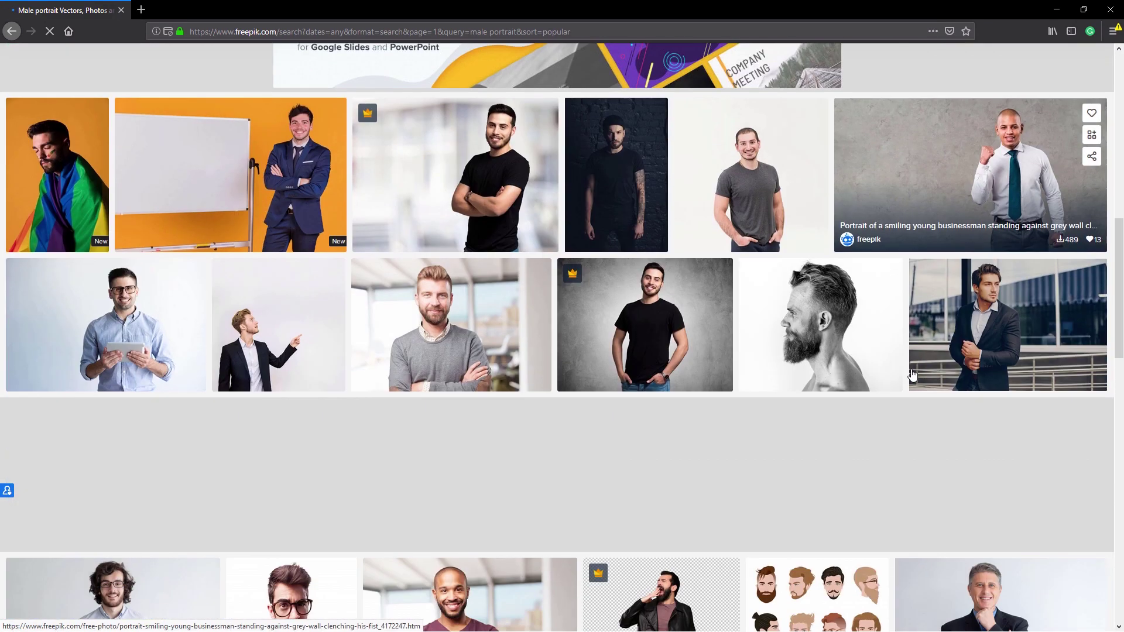
scroll(468, 382, down, 3)
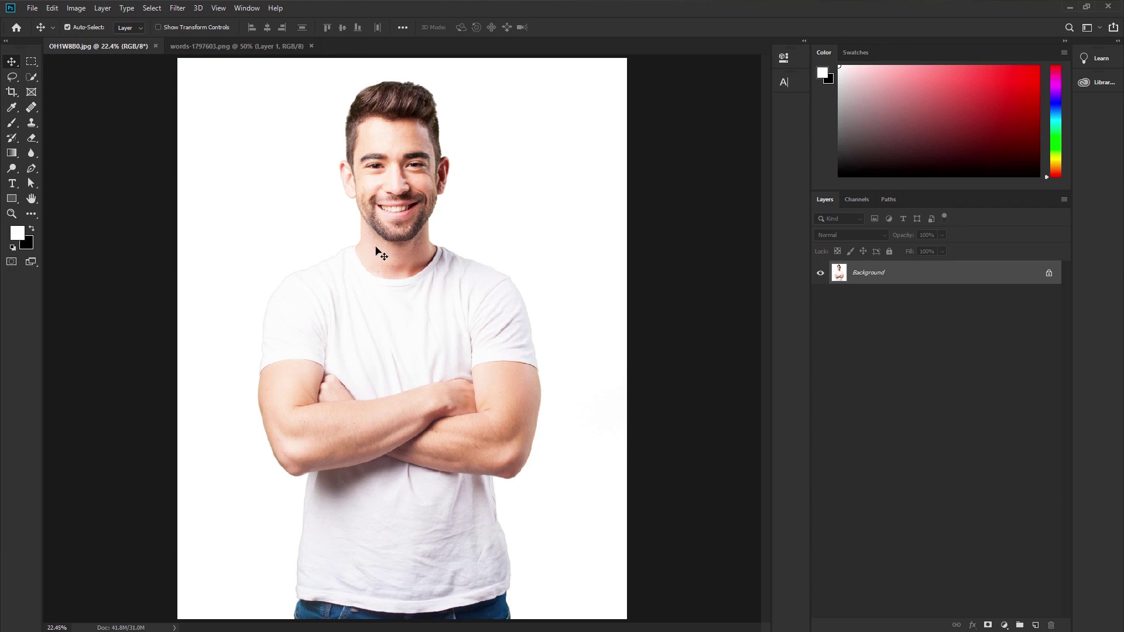
Crop the portrait to a 16:9 ratio framing the man's head and shoulders.
click(11, 92)
click(62, 93)
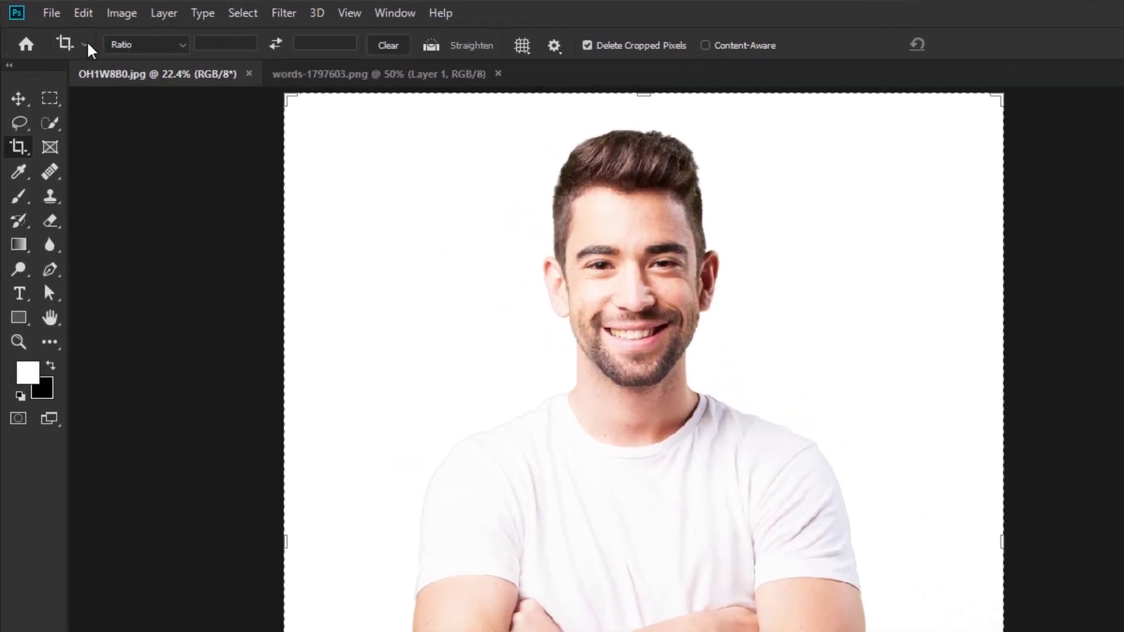
click(138, 49)
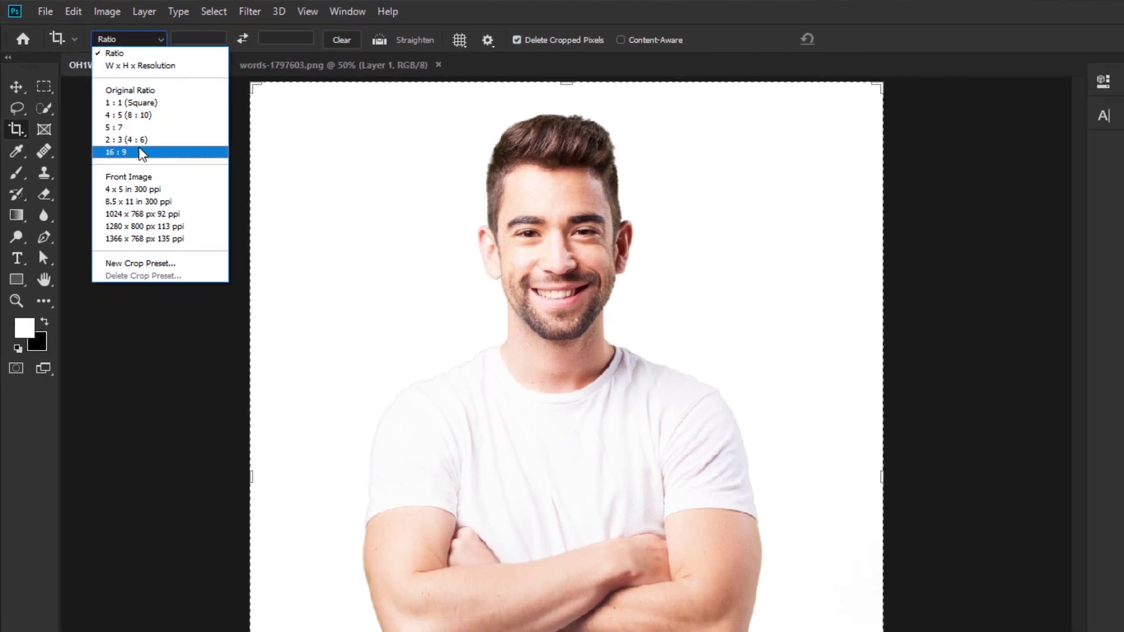
click(161, 173)
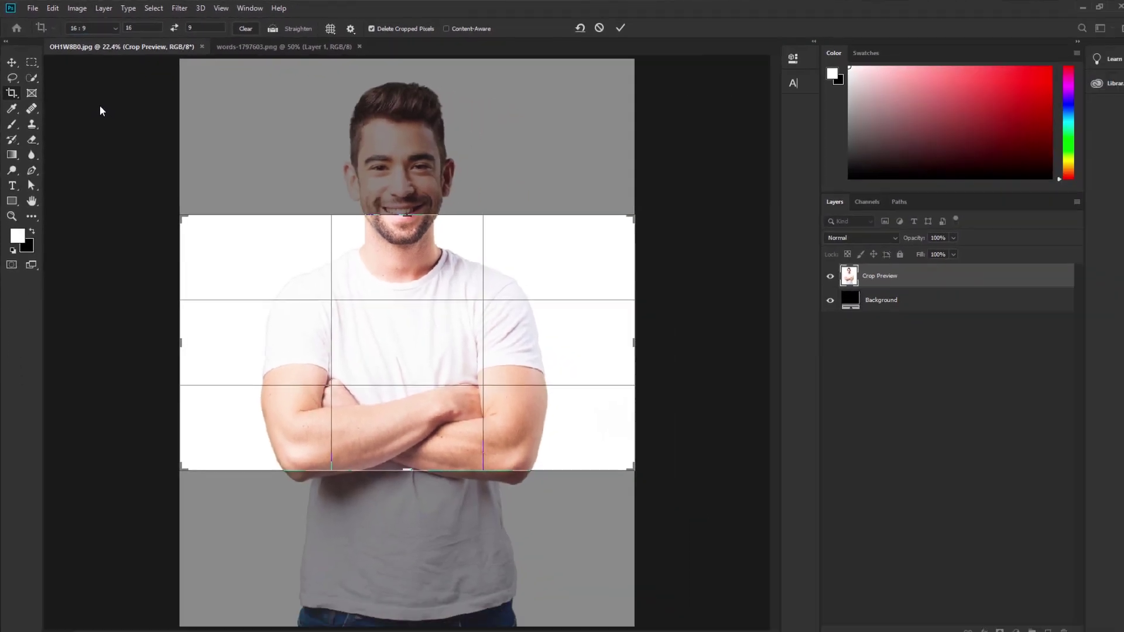
drag(339, 246, 406, 451)
drag(406, 232, 401, 233)
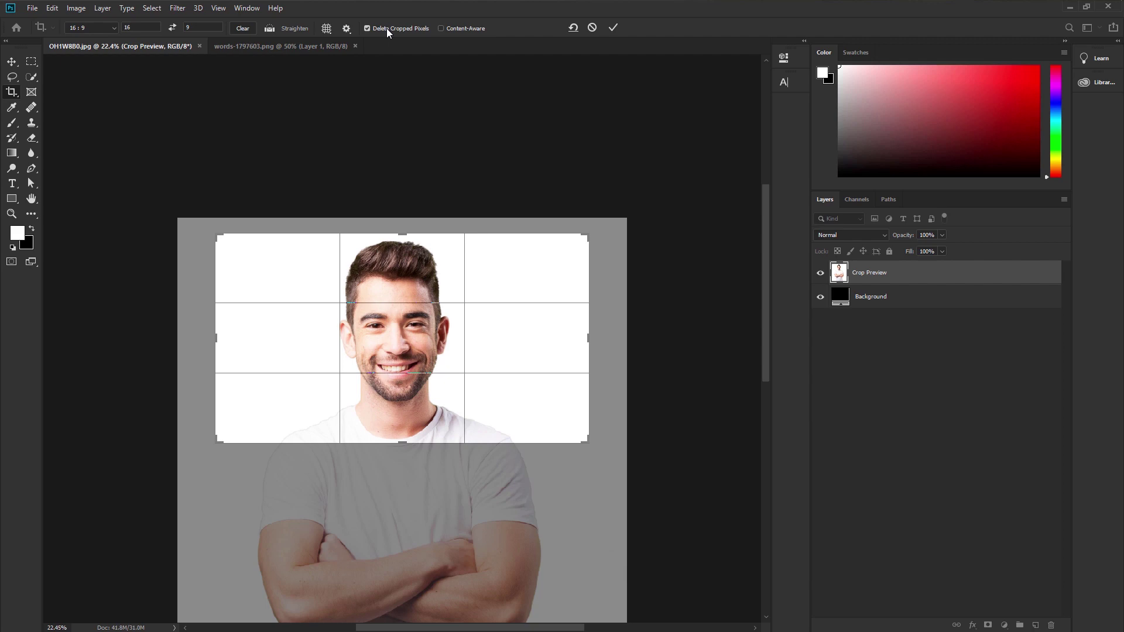
click(612, 30)
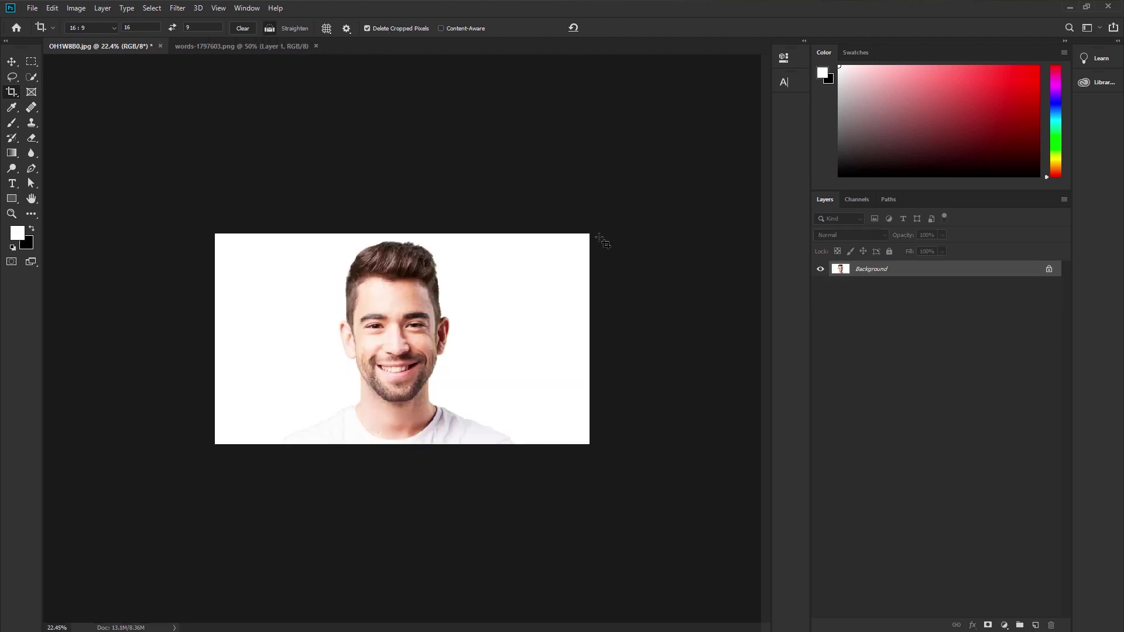
Quick-select the man's head, ears, neck and shirt, then duplicate the Background layer.
key(ctrl+0)
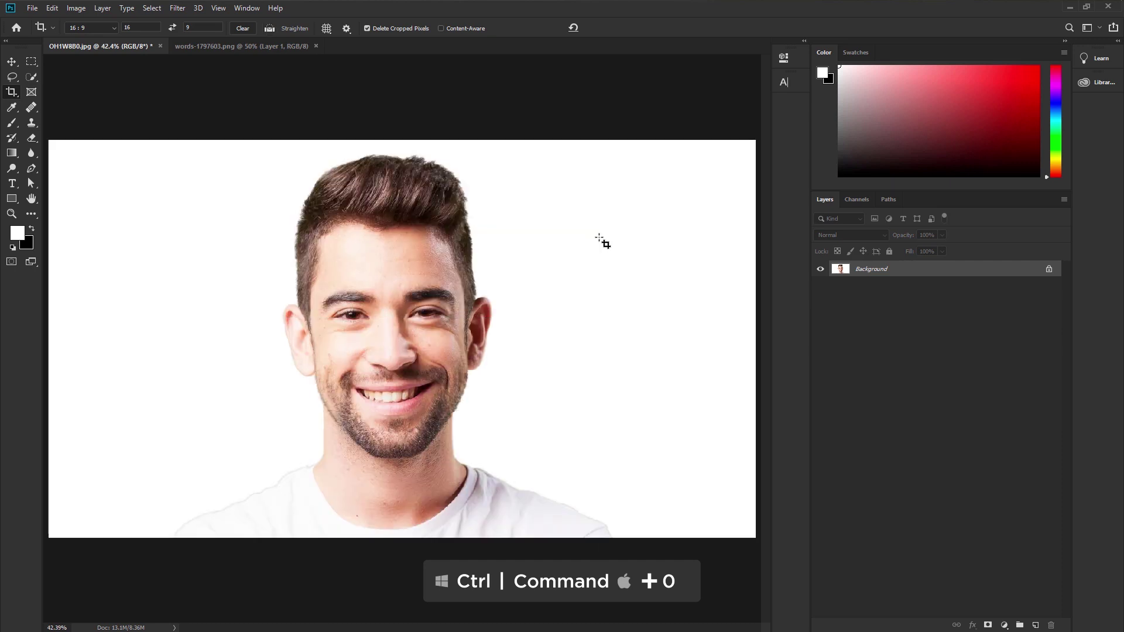
click(13, 61)
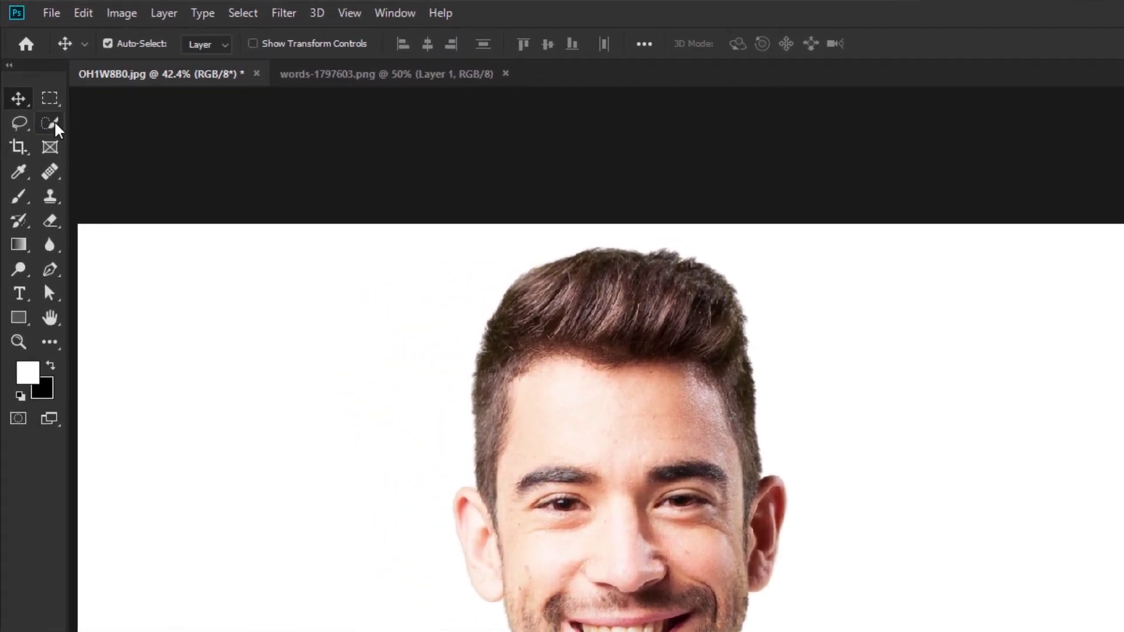
click(33, 77)
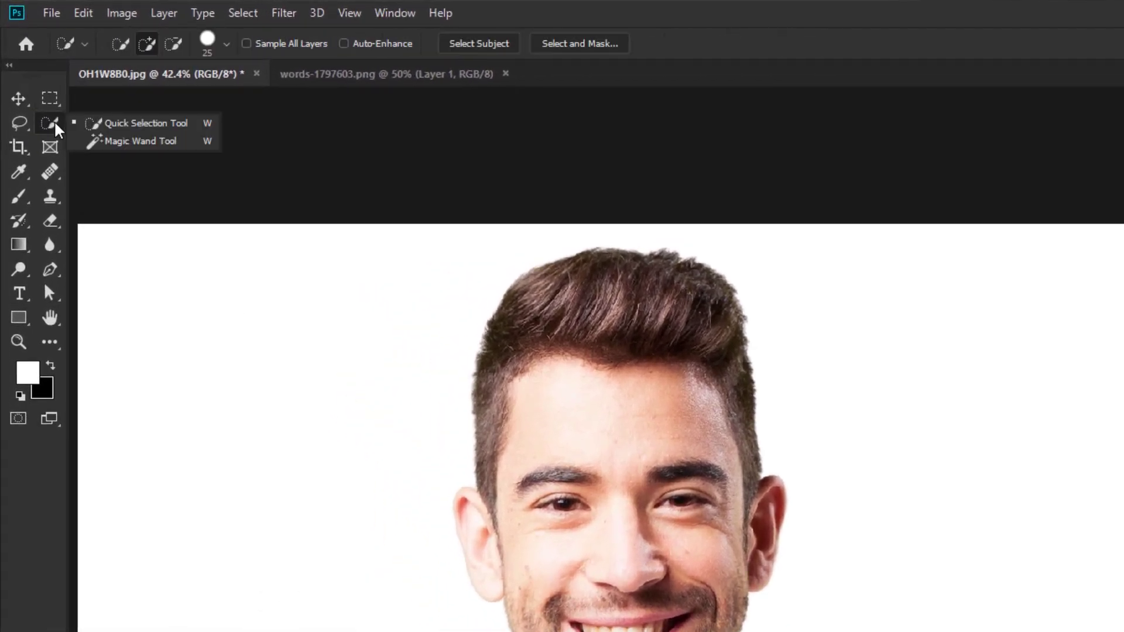
click(128, 125)
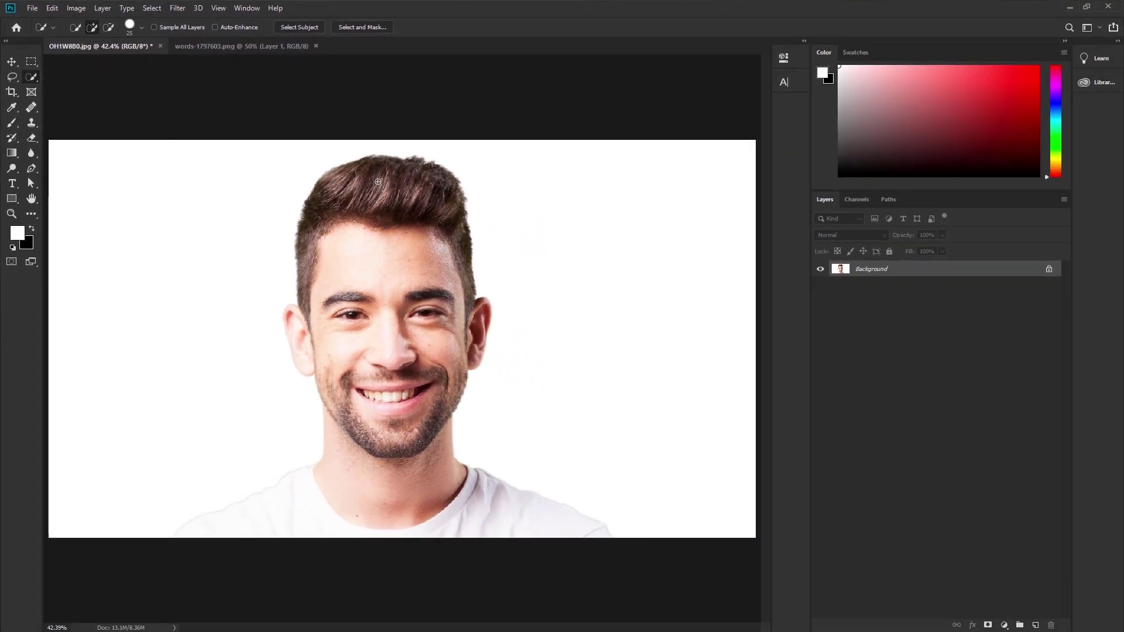
drag(376, 251, 381, 200)
mouse_move(289, 529)
mouse_down()
mouse_move(231, 533)
mouse_move(416, 508)
mouse_move(570, 533)
mouse_up()
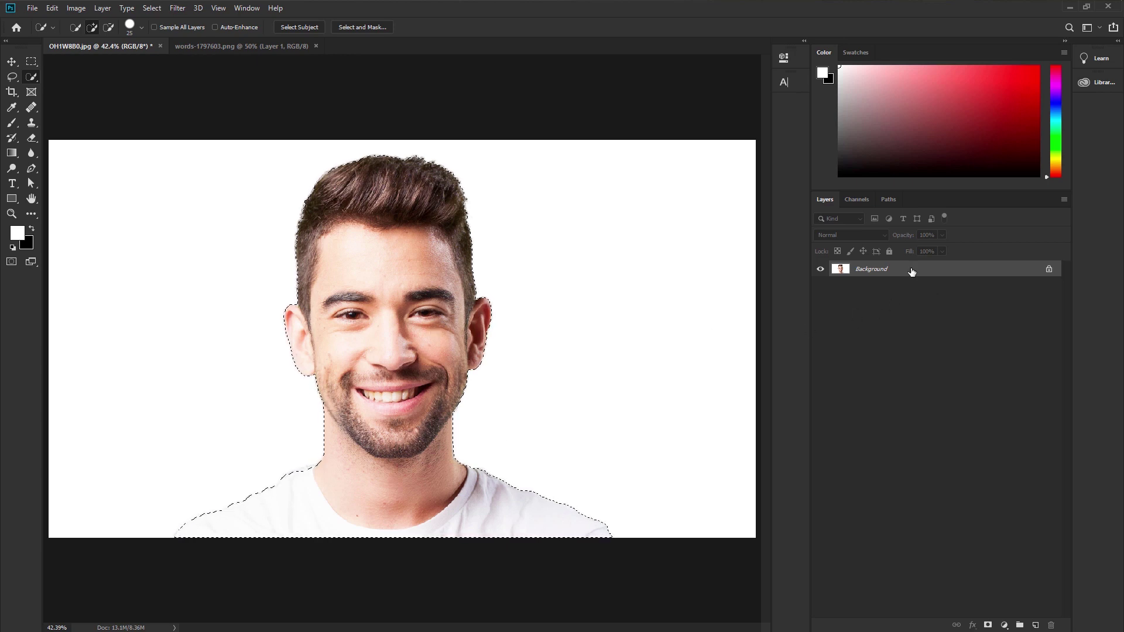
drag(911, 271, 1035, 627)
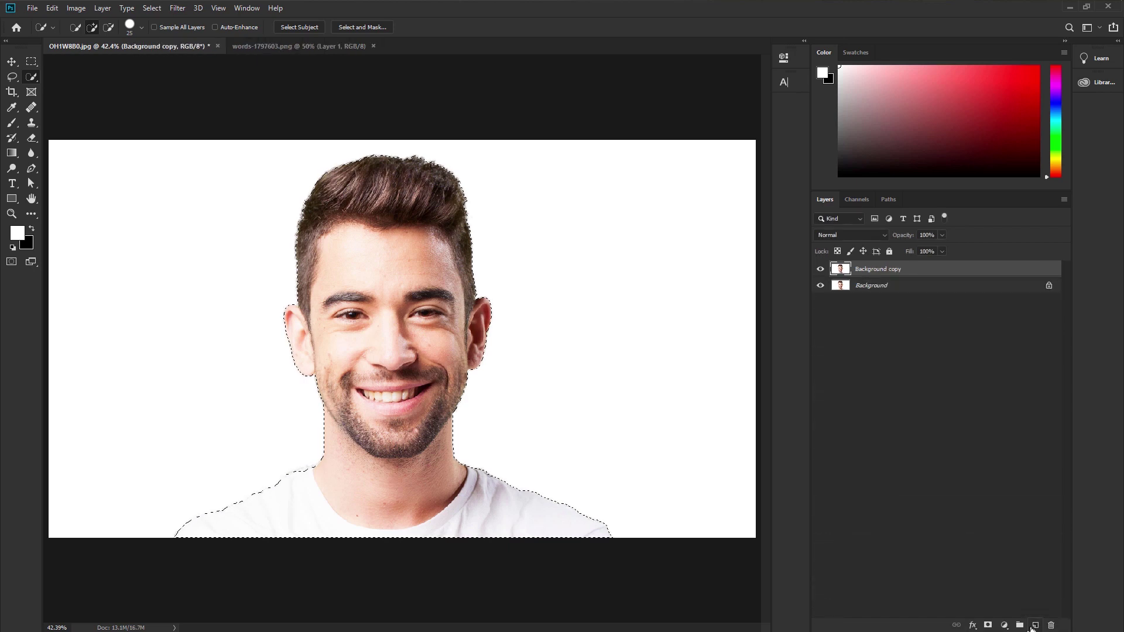
Mask Background copy to the selected man and toggle Background's visibility to check the cutout.
click(986, 625)
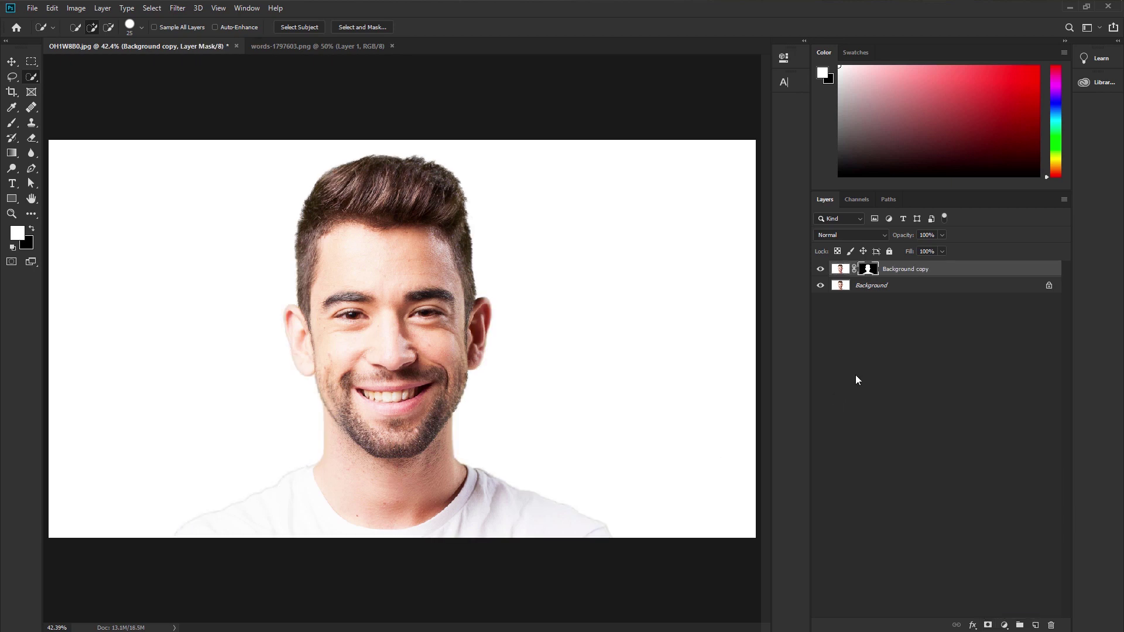
click(820, 286)
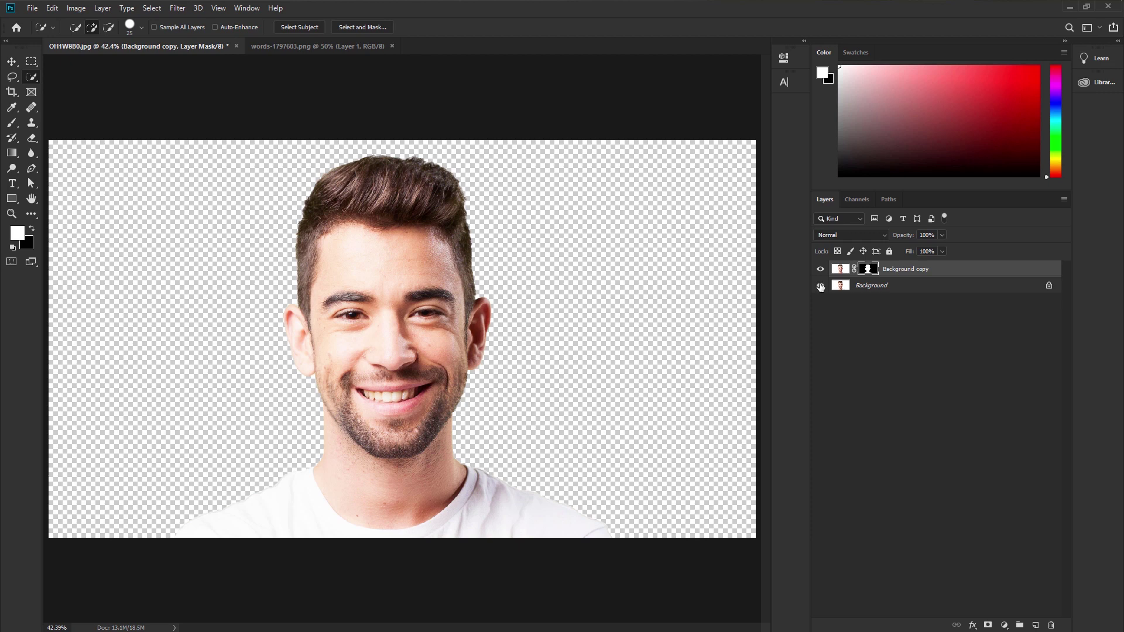
click(820, 285)
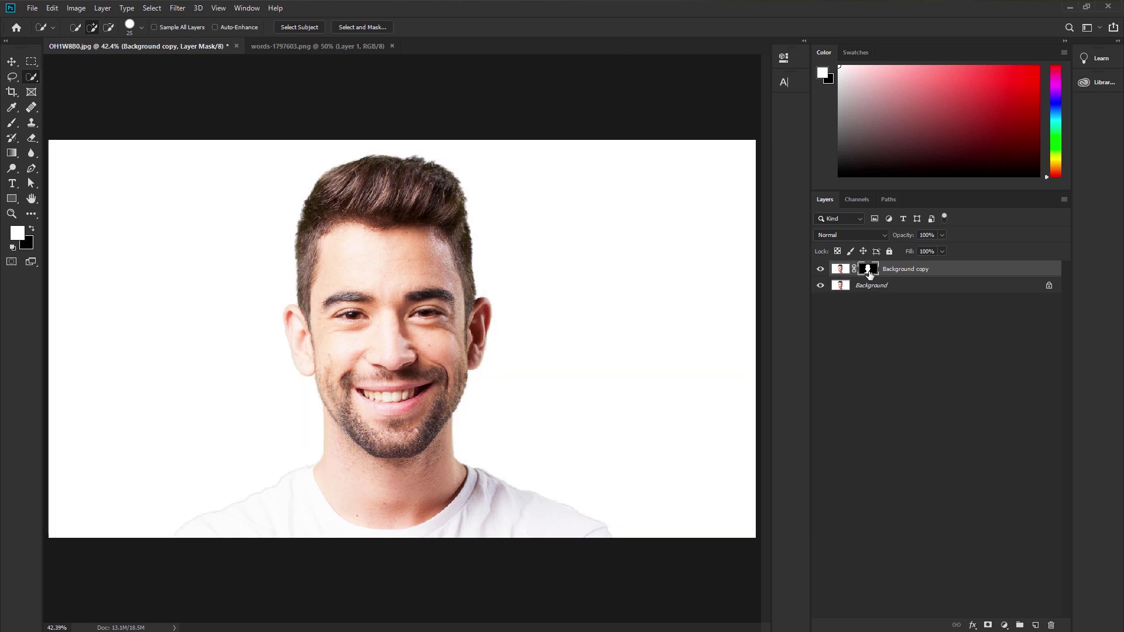
Use Select and Mask from the Properties panel with Output To set to New Document.
click(781, 59)
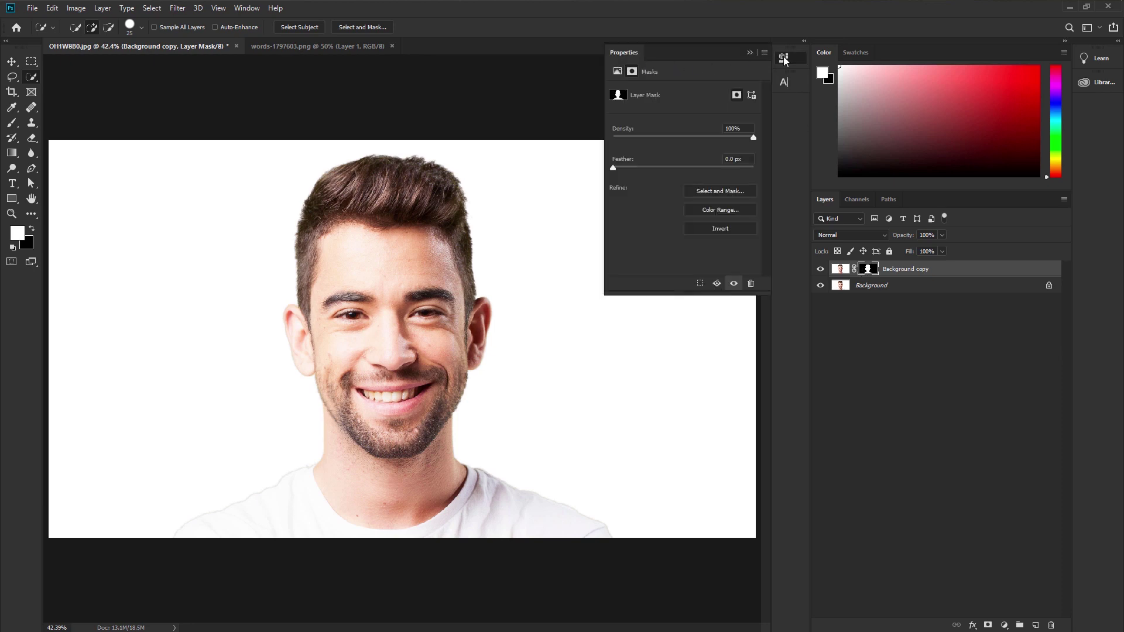
click(783, 59)
click(246, 7)
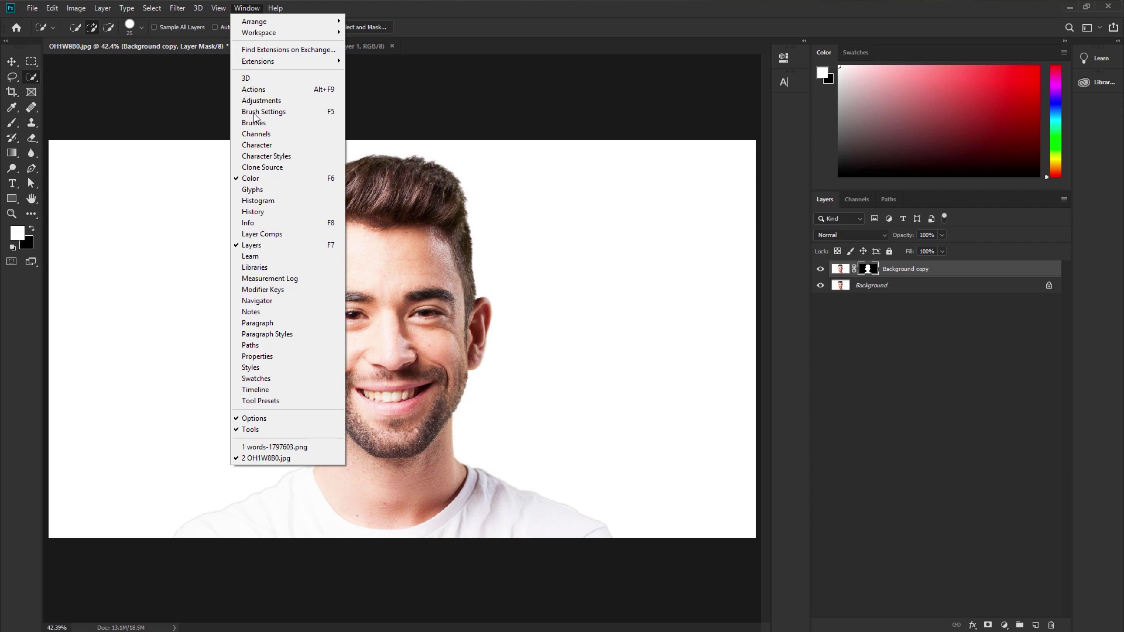
click(273, 356)
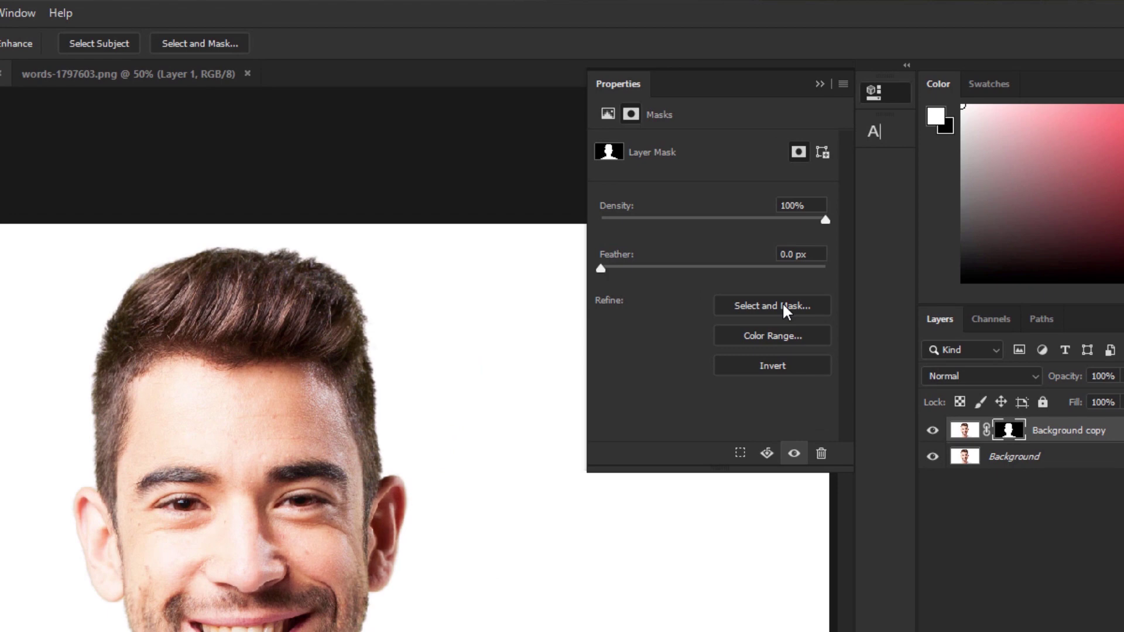
click(782, 305)
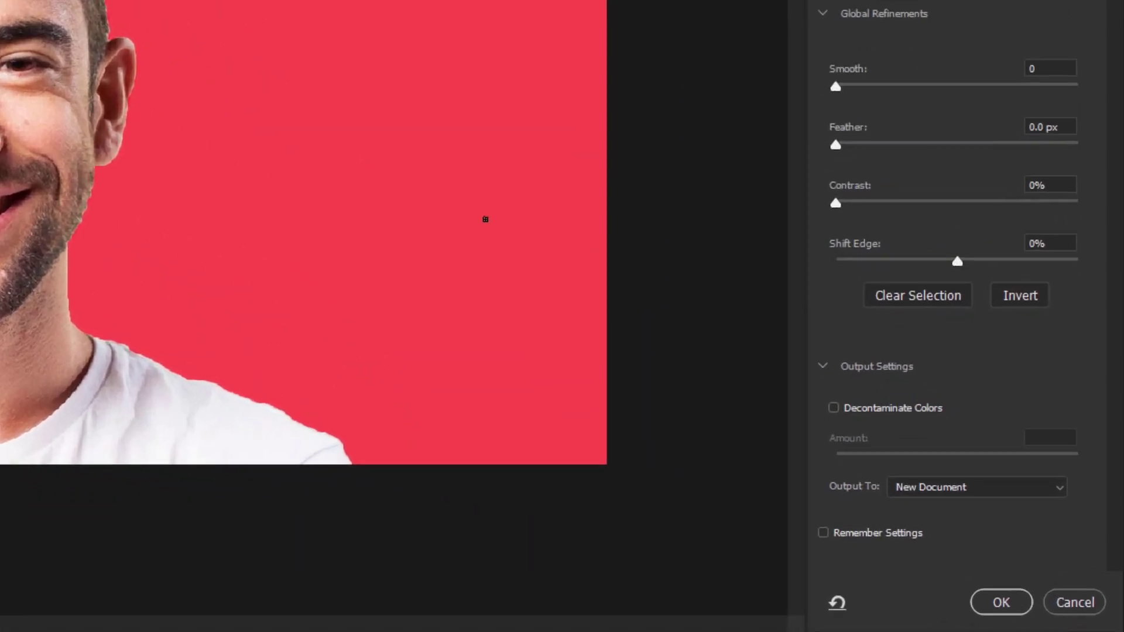
click(879, 470)
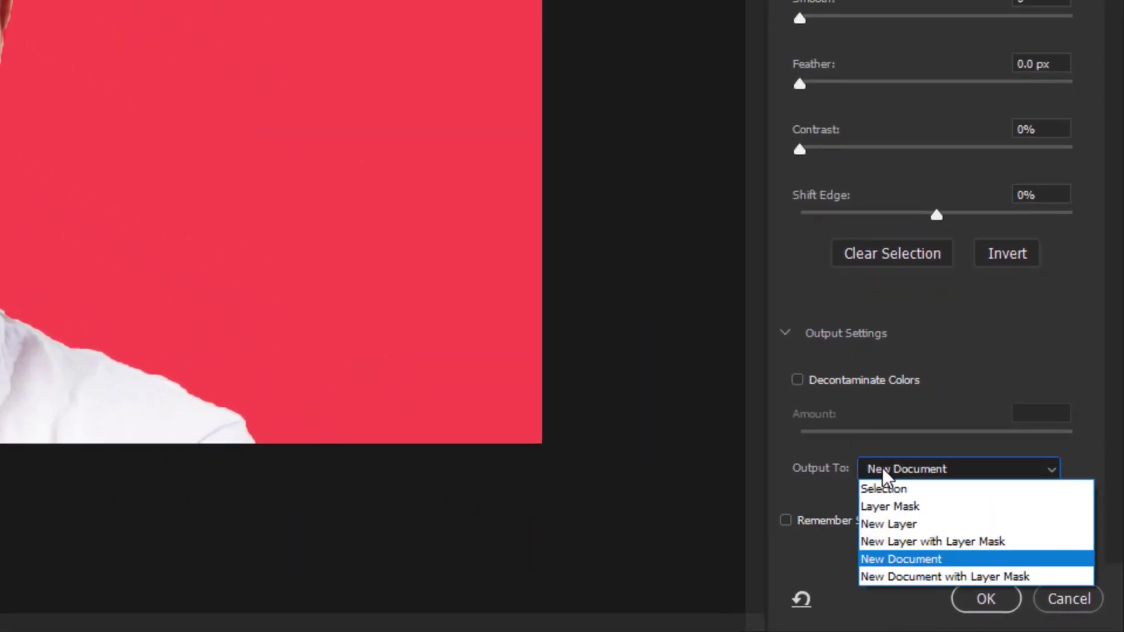
click(894, 563)
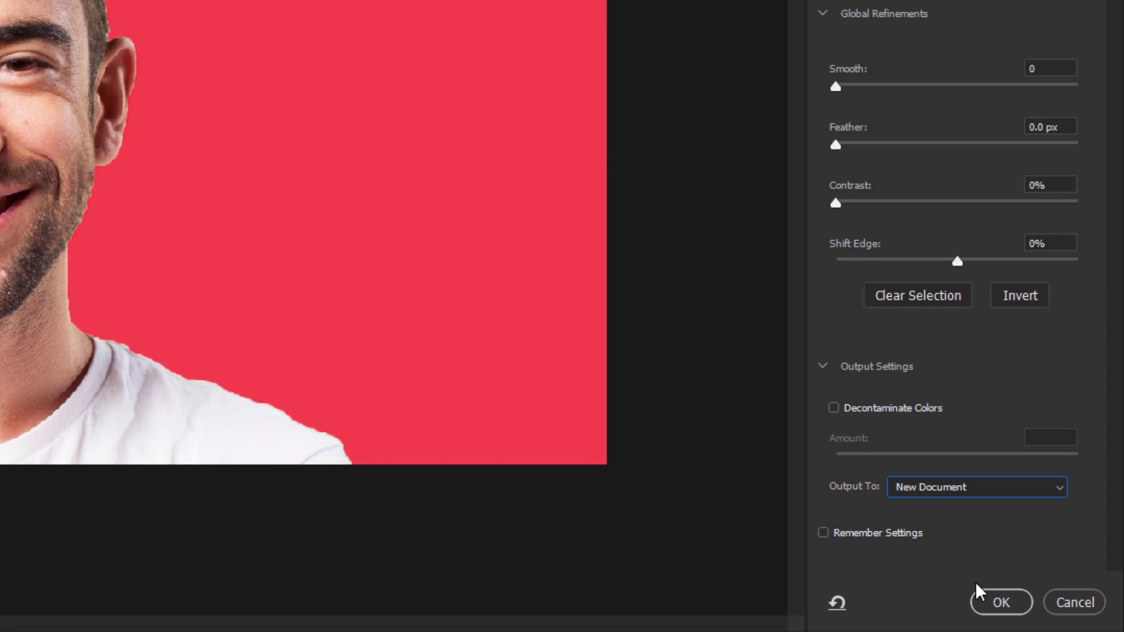
click(985, 599)
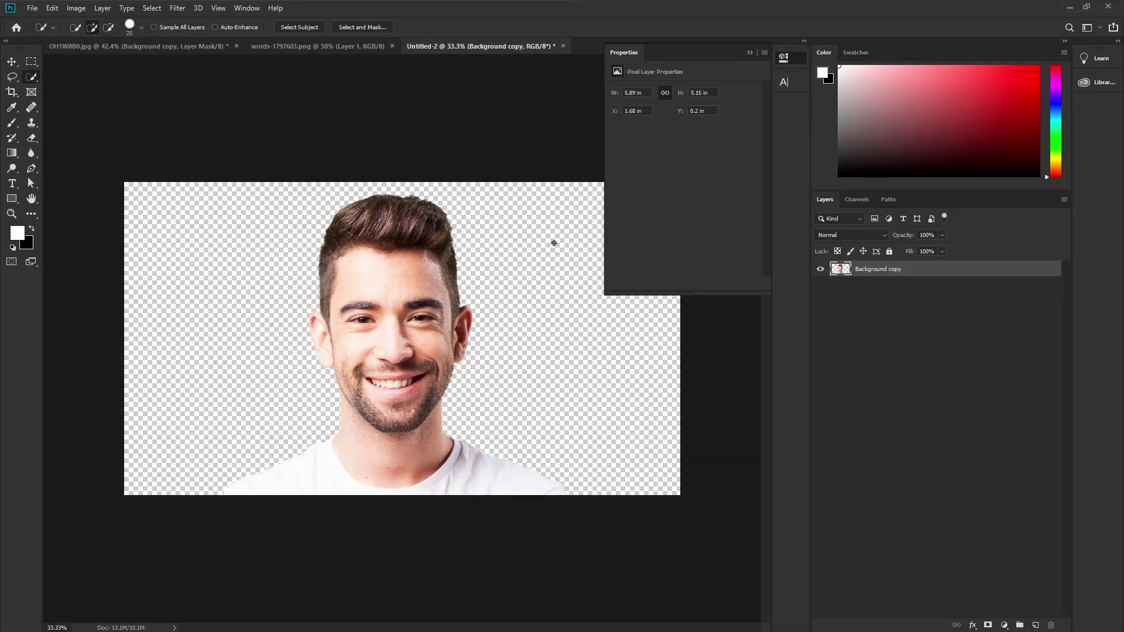
Apply a Gaussian Blur with a 3.5-pixel radius to the cutout layer.
click(751, 52)
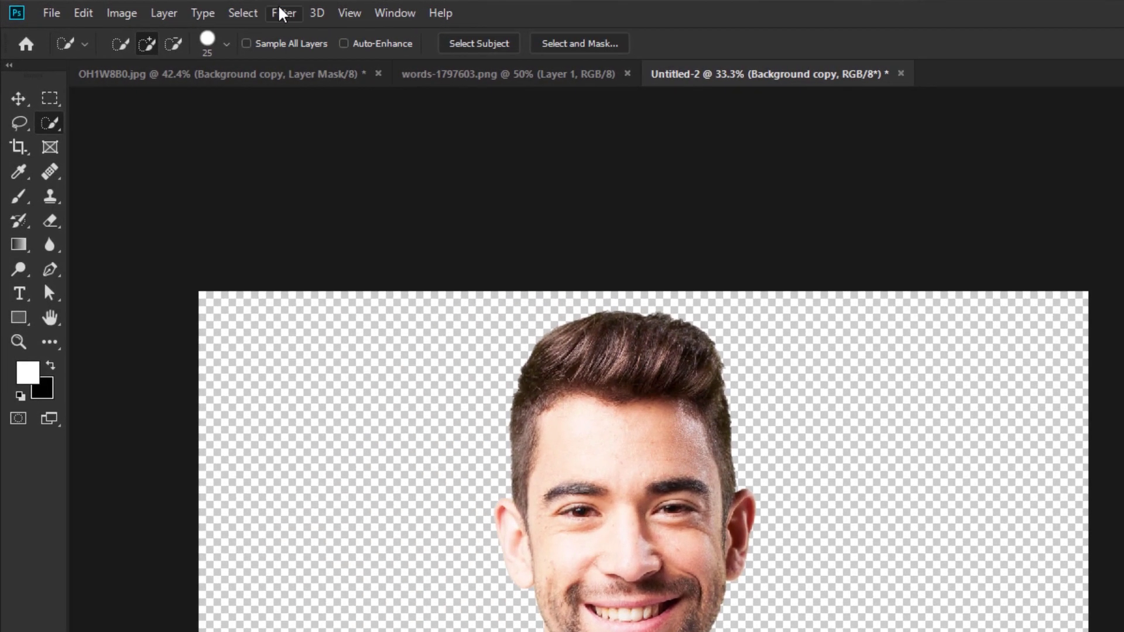
click(177, 8)
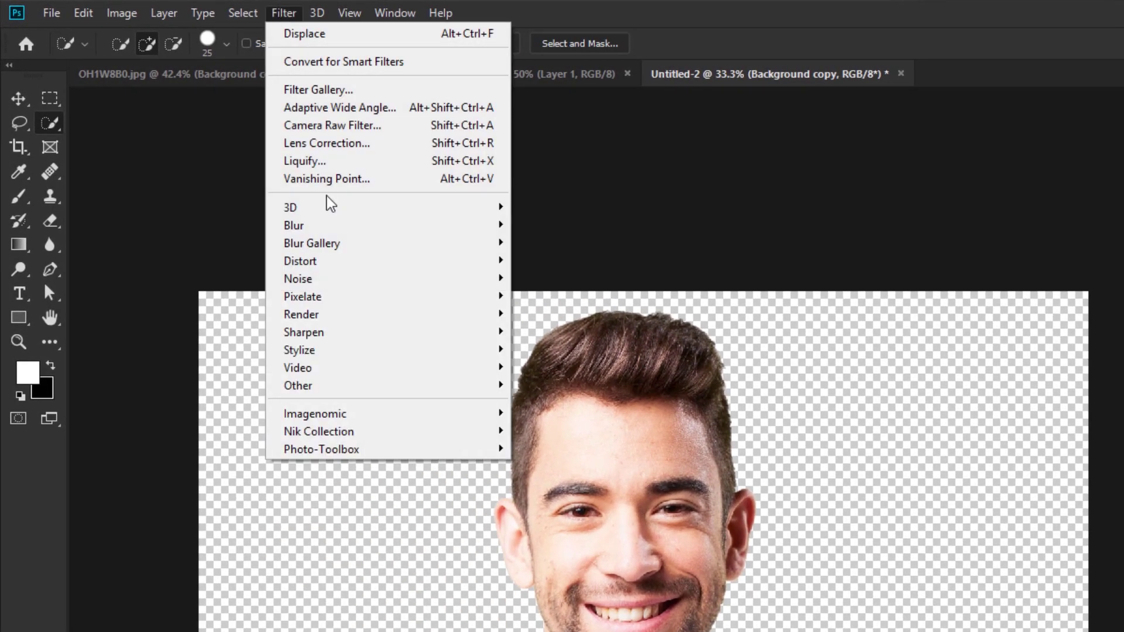
mouse_move(328, 226)
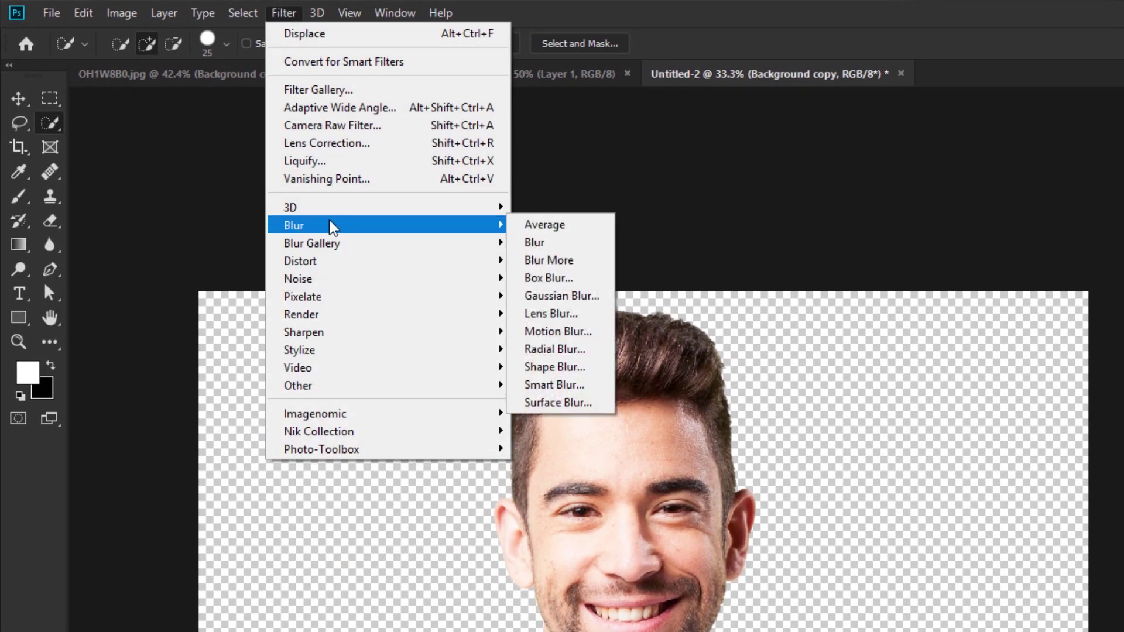
click(572, 302)
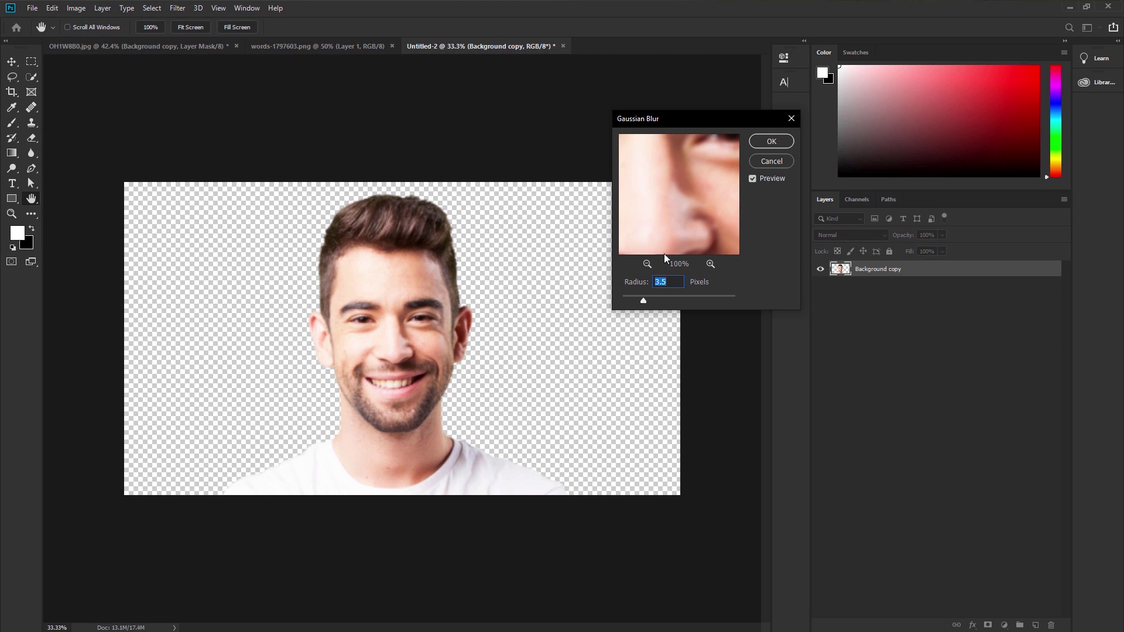
click(771, 142)
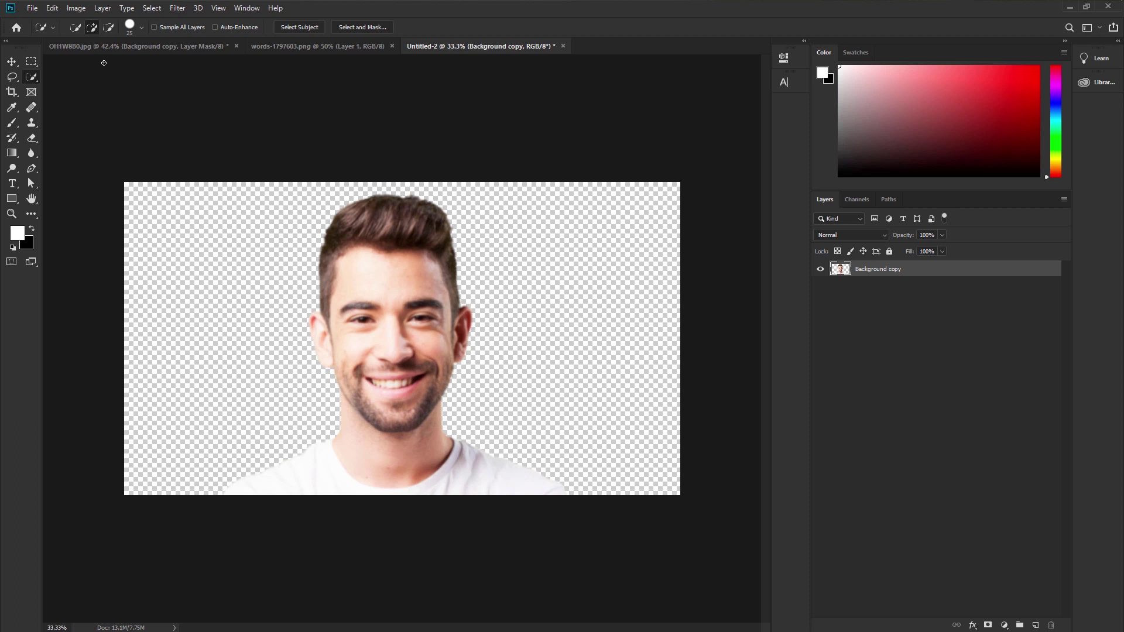
Save the blurred cutout to the Desktop as Displacment.psd in Photoshop format.
click(32, 9)
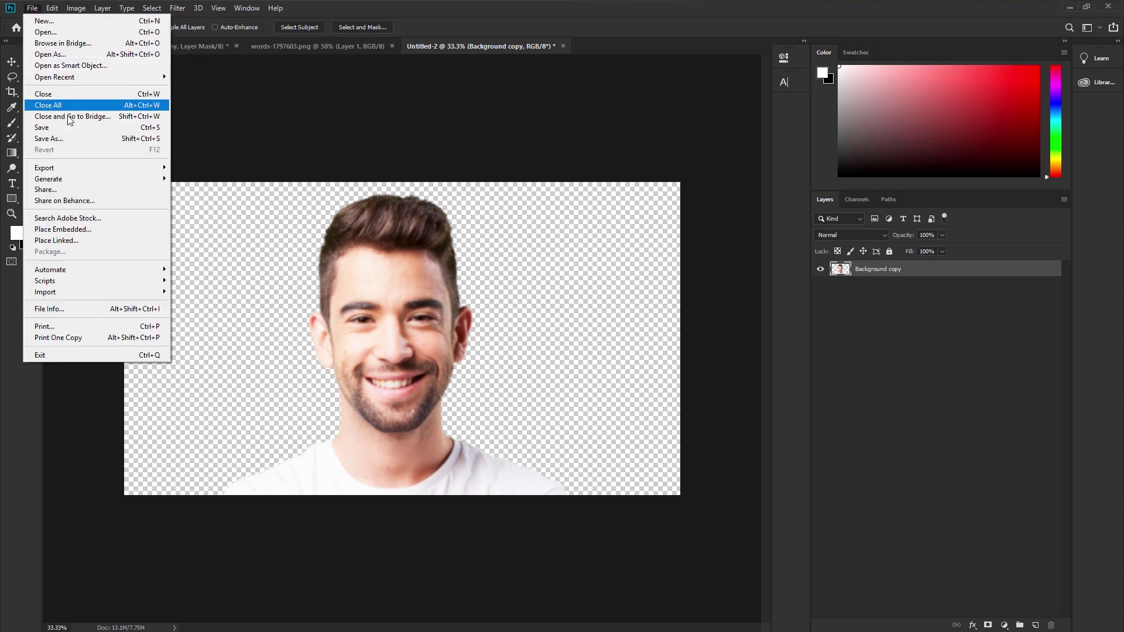
click(73, 138)
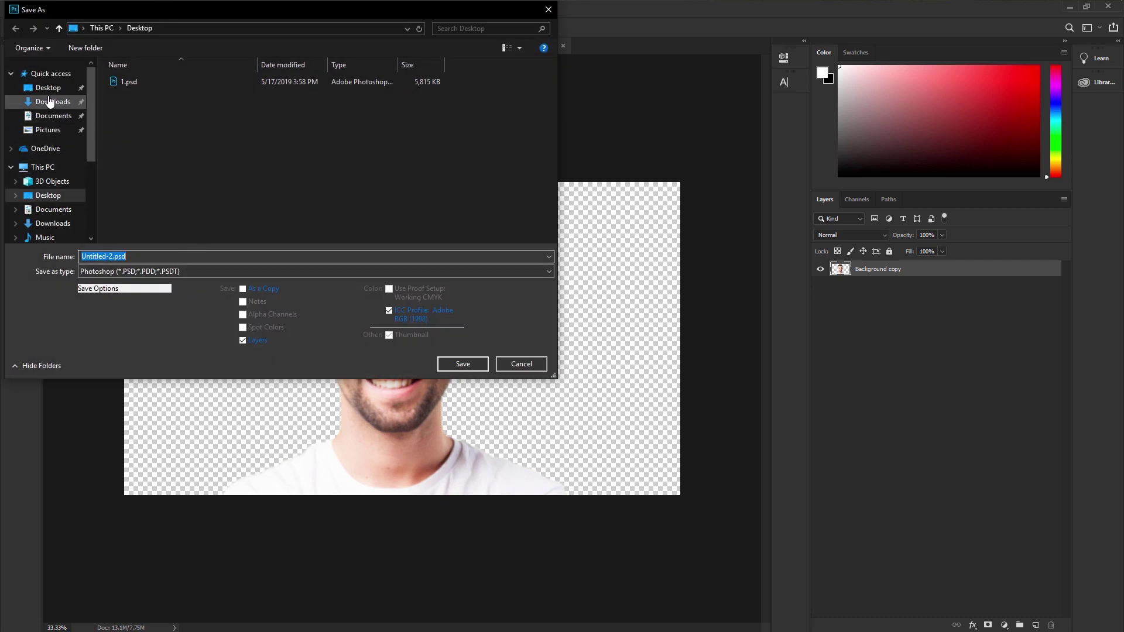
click(49, 93)
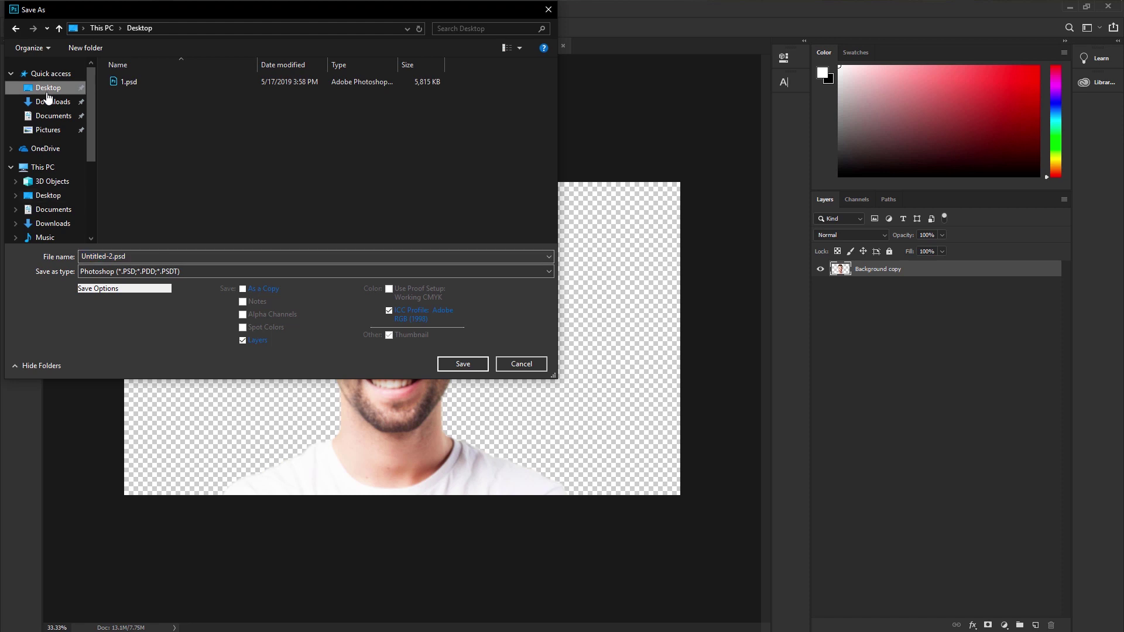
click(109, 260)
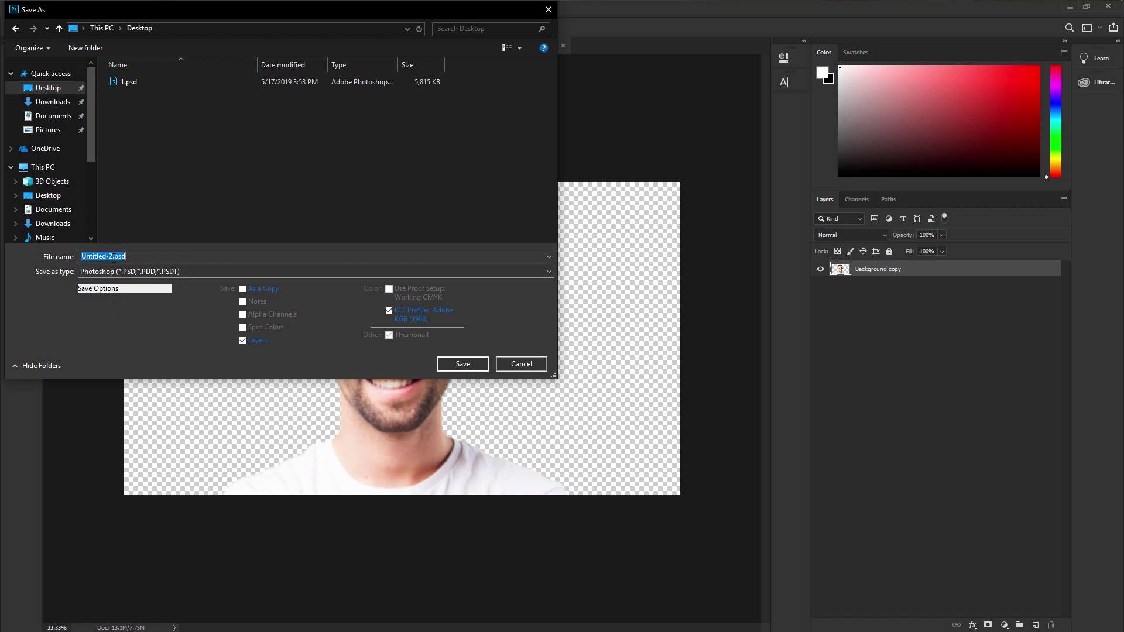
drag(112, 258, 81, 259)
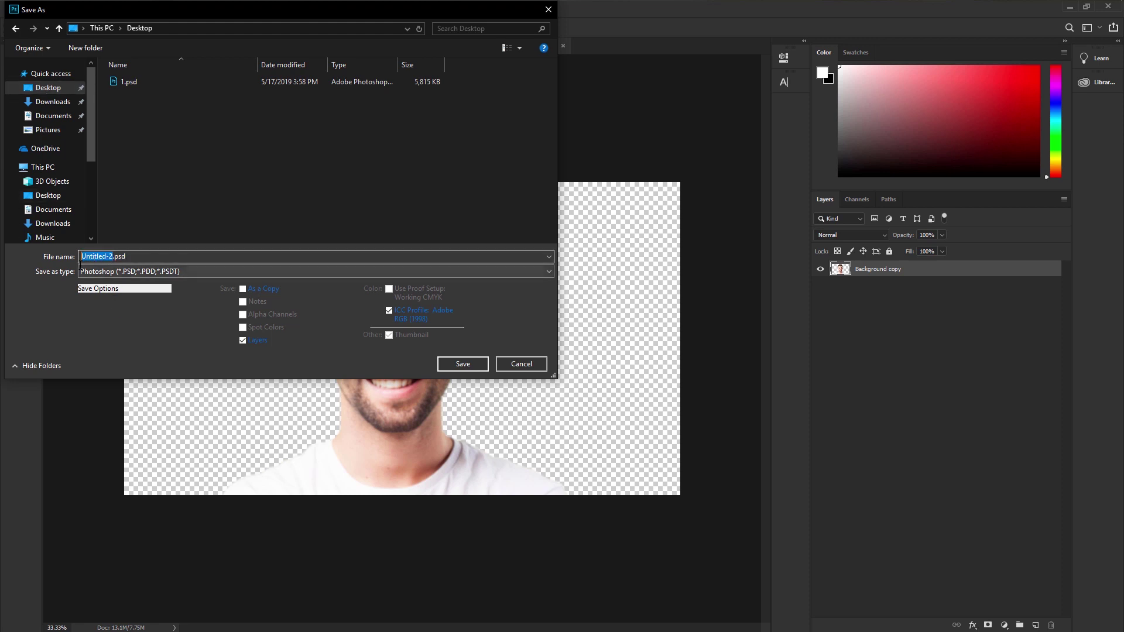
text(Displacment)
click(262, 269)
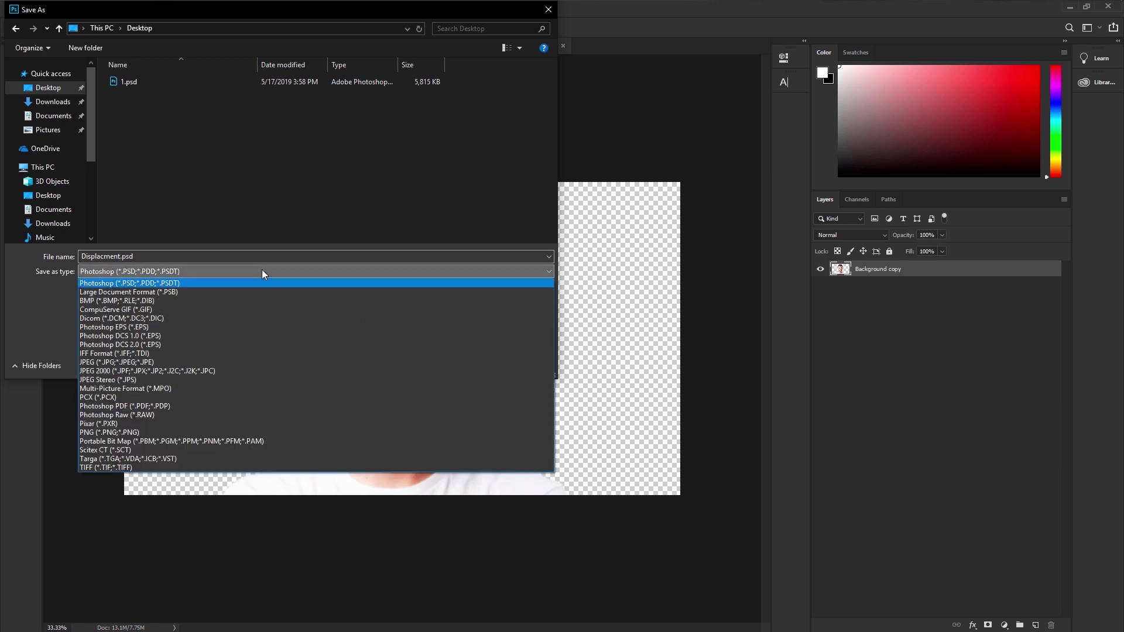
click(192, 268)
click(466, 364)
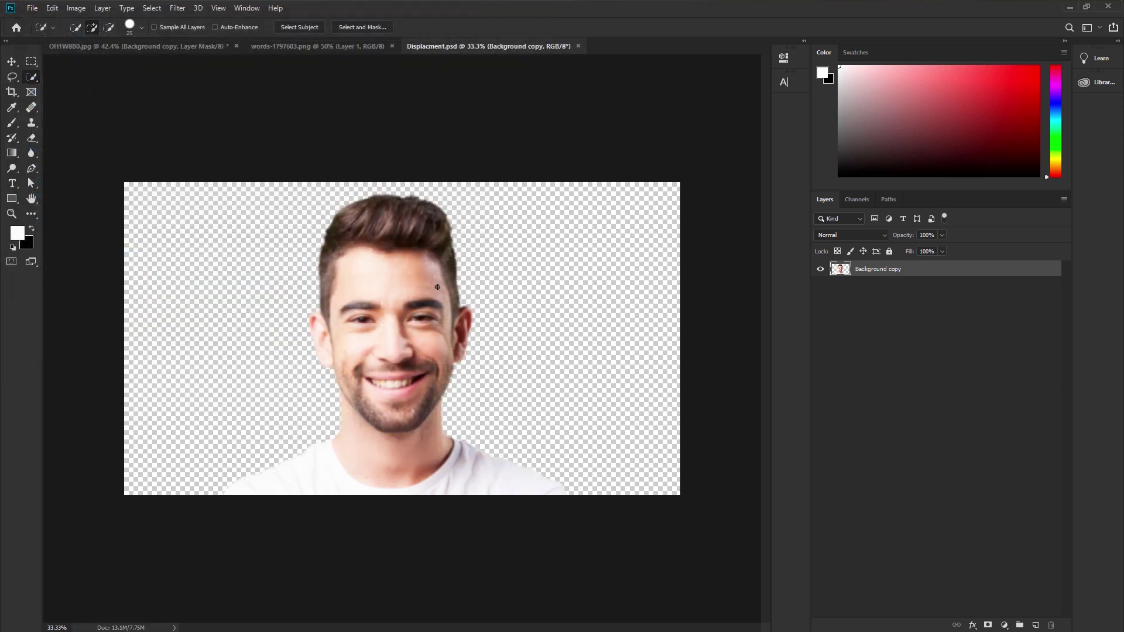
Close Displacment.psd and permanently apply the Background copy layer mask, checking the cutout.
click(578, 46)
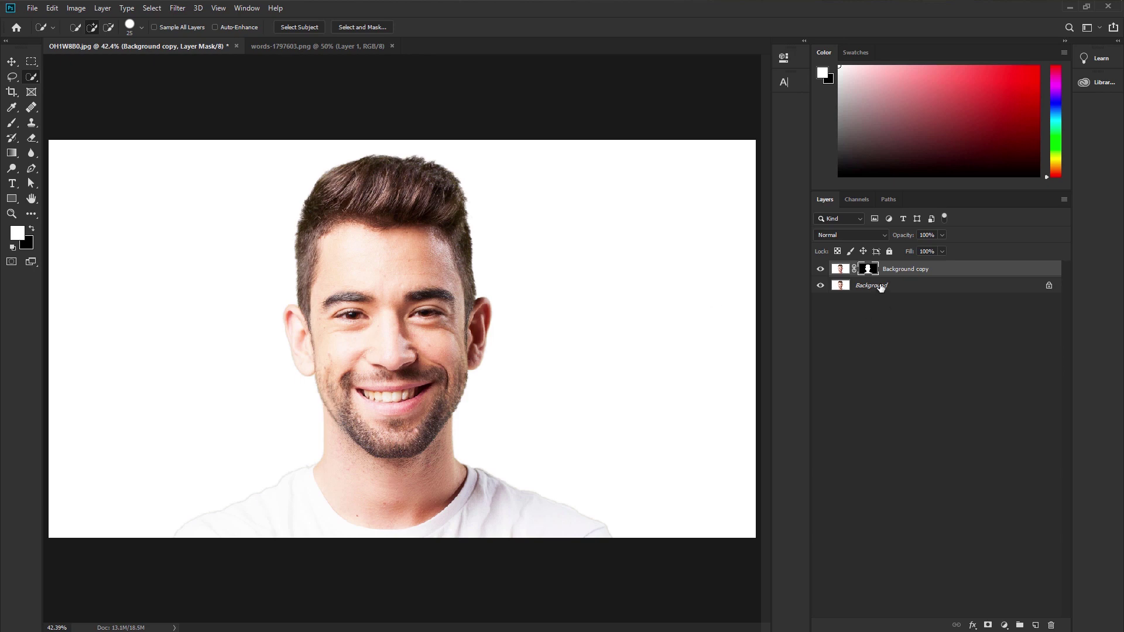
drag(868, 270, 1032, 626)
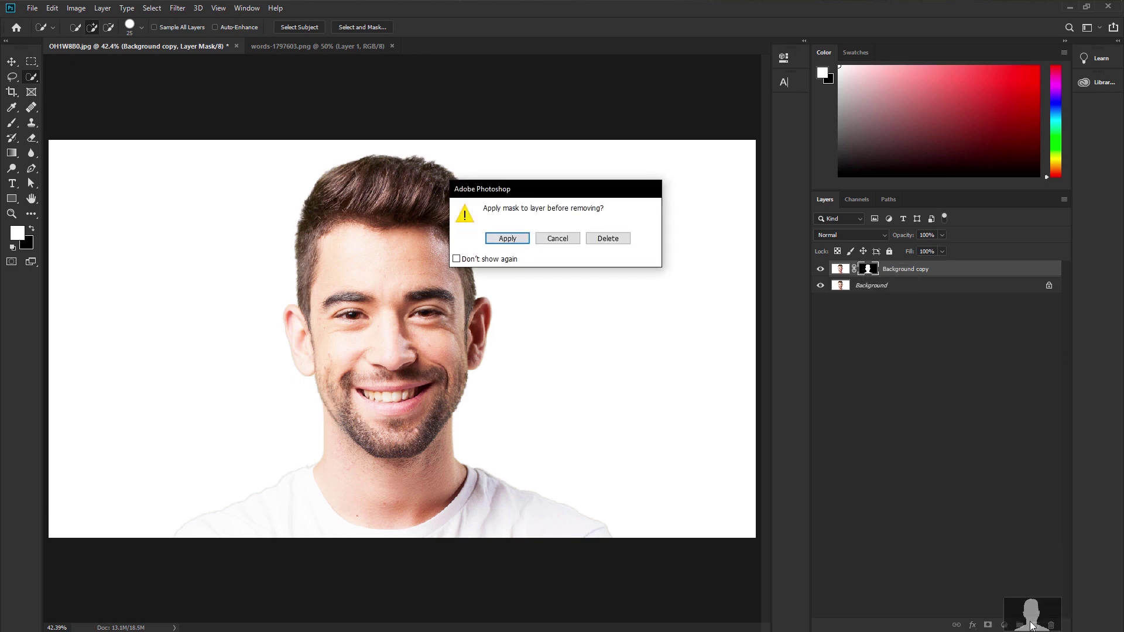
click(502, 239)
click(820, 285)
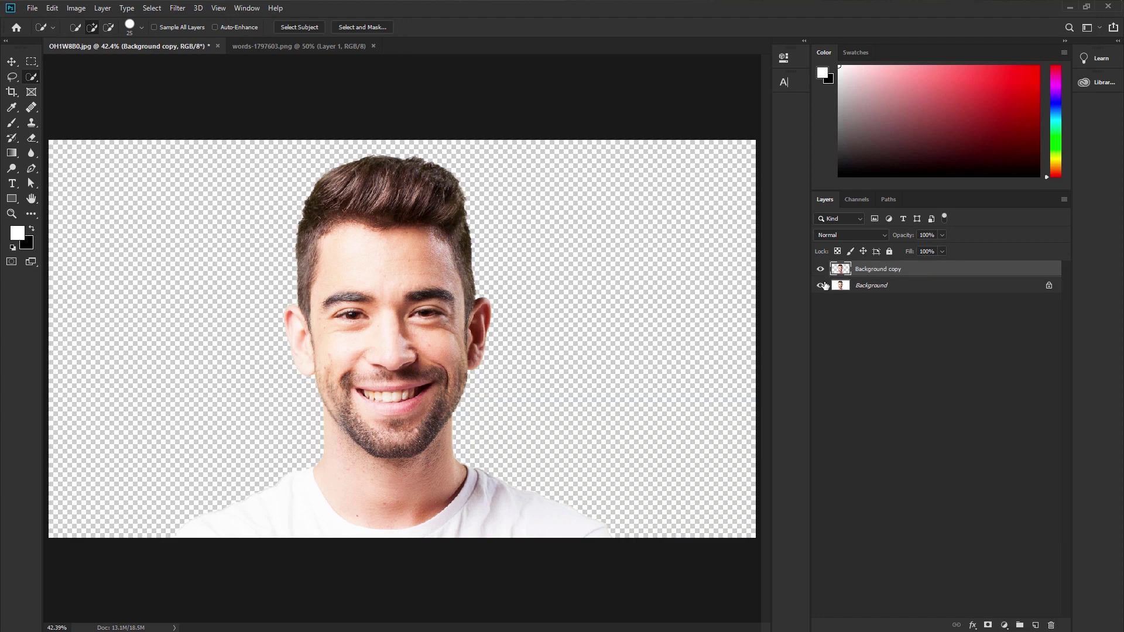
click(822, 285)
click(889, 286)
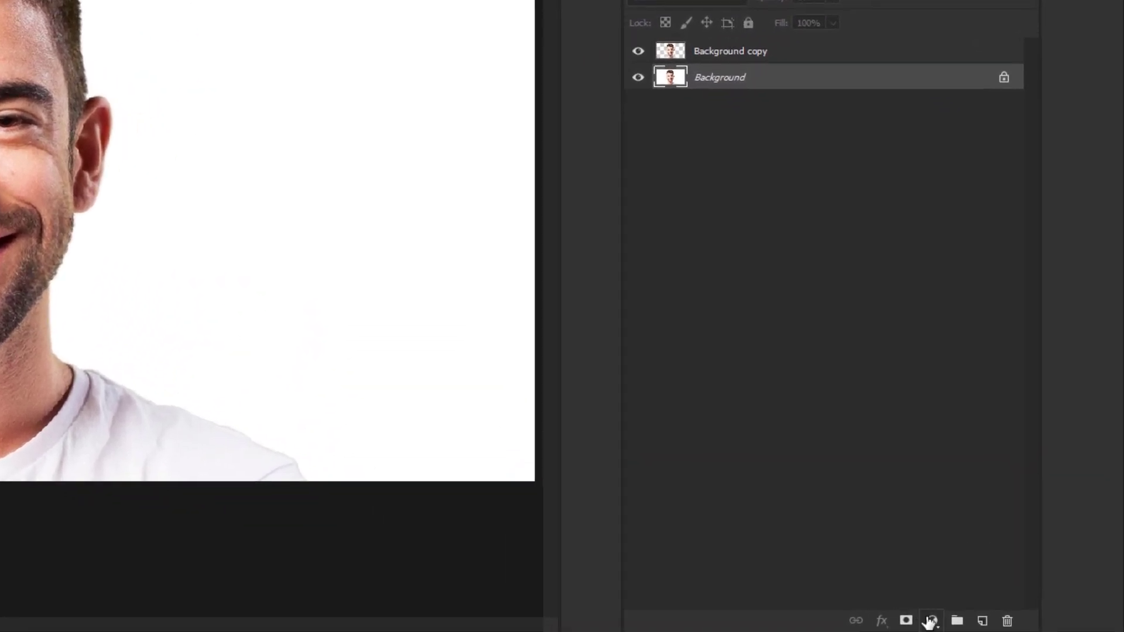
Add a #252525 dark grey Solid Color fill layer above the Background layer.
click(1003, 625)
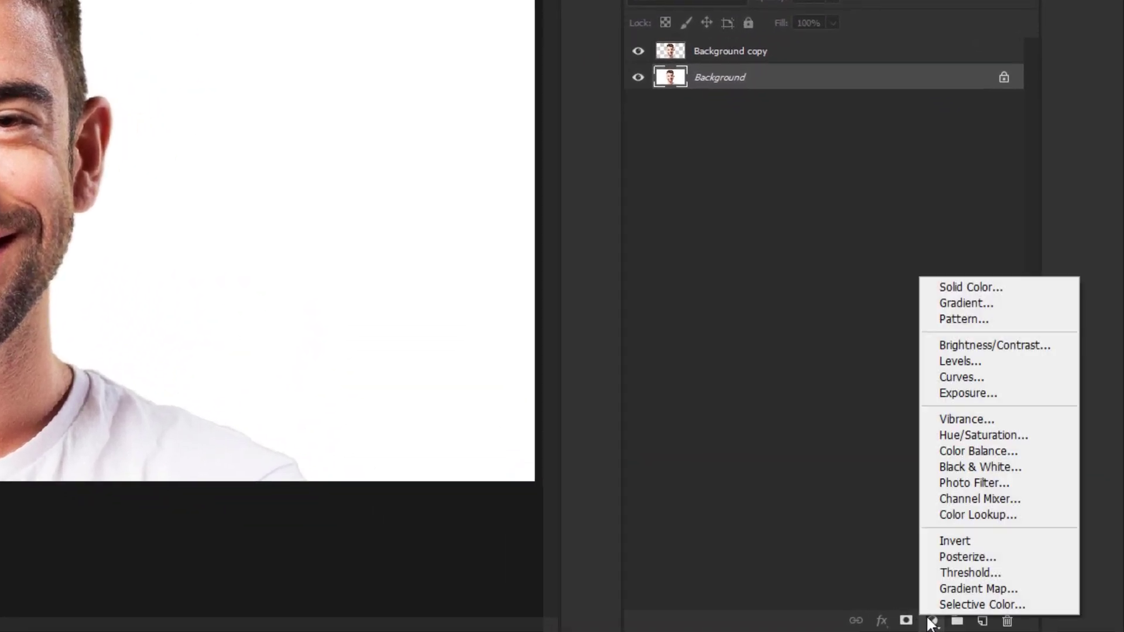
click(970, 287)
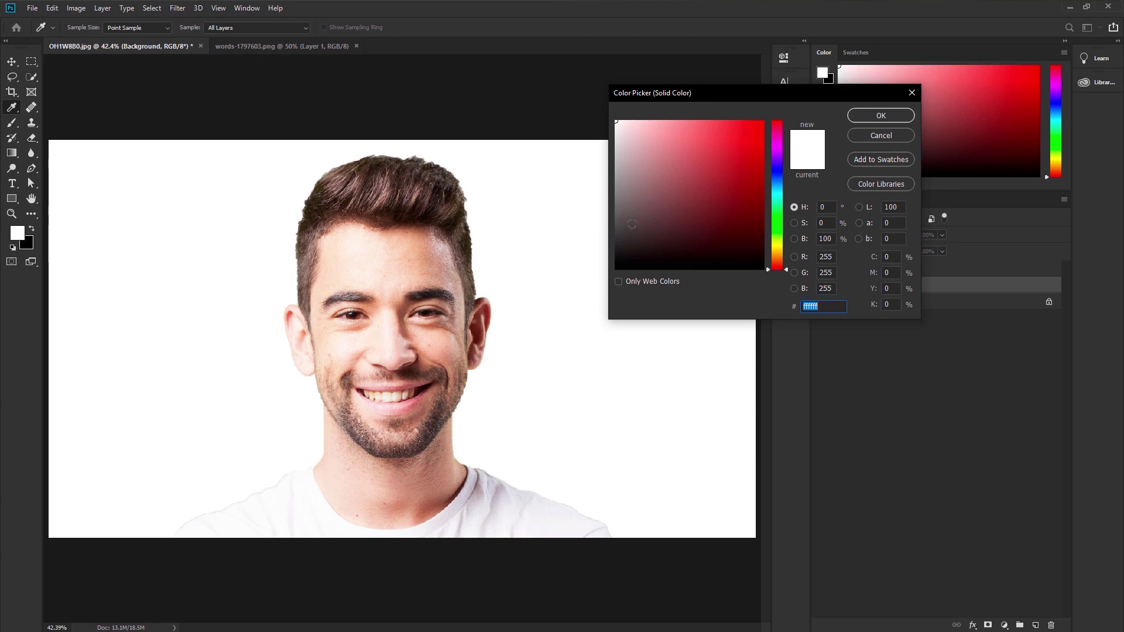
mouse_move(632, 224)
mouse_down()
mouse_move(605, 227)
mouse_move(593, 248)
mouse_up()
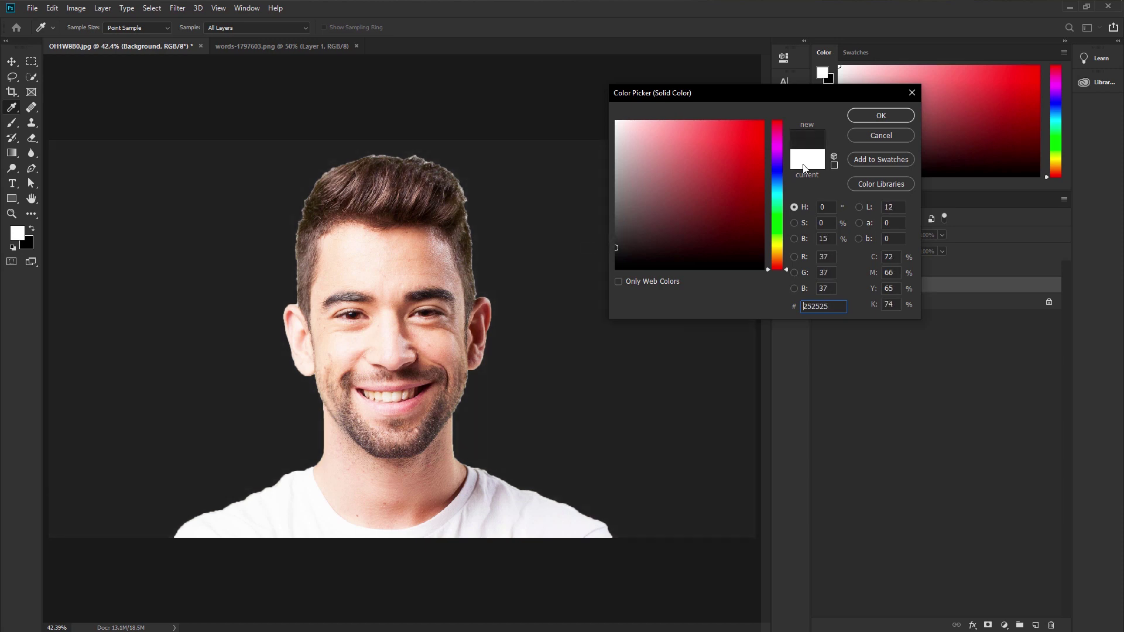
click(869, 114)
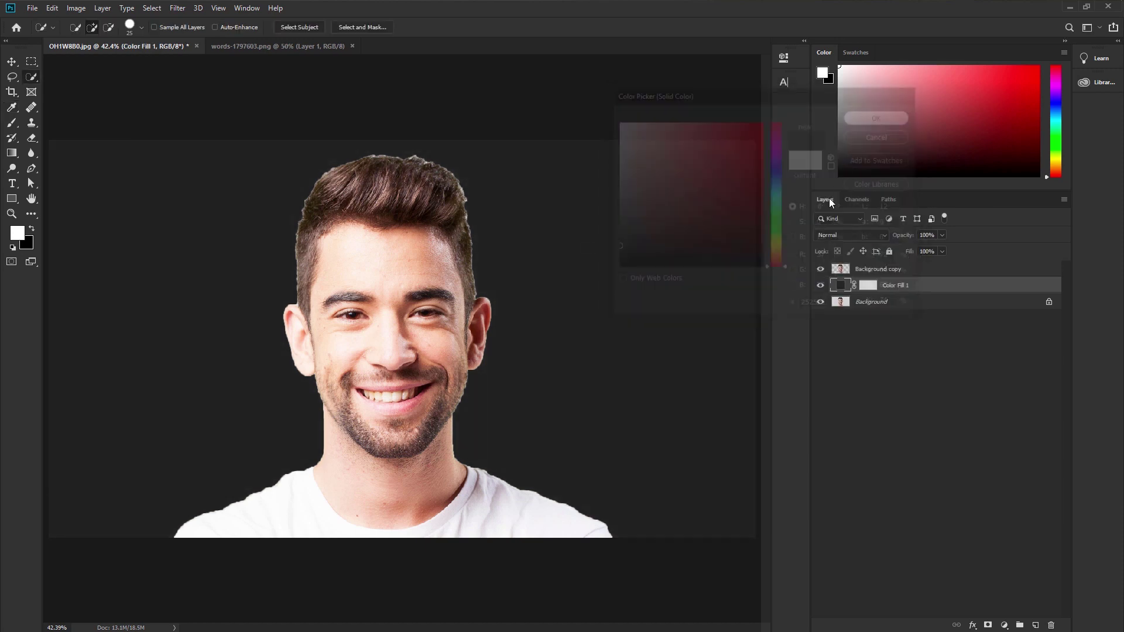
Desaturate the man with a -100 saturation Hue/Saturation layer merged into Background copy.
click(885, 273)
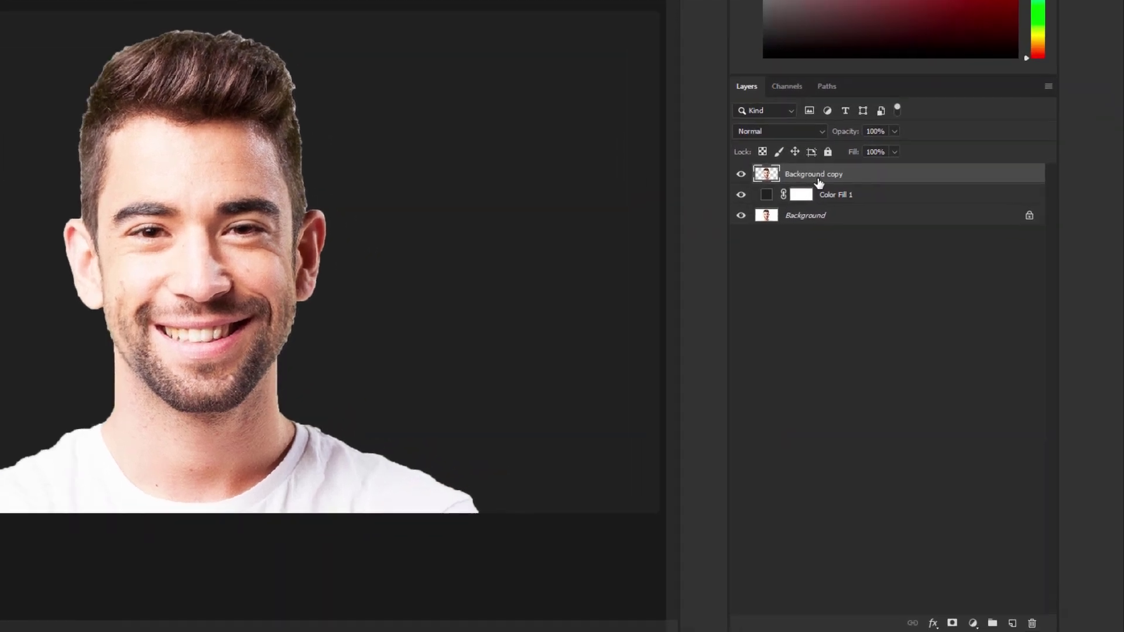
click(931, 621)
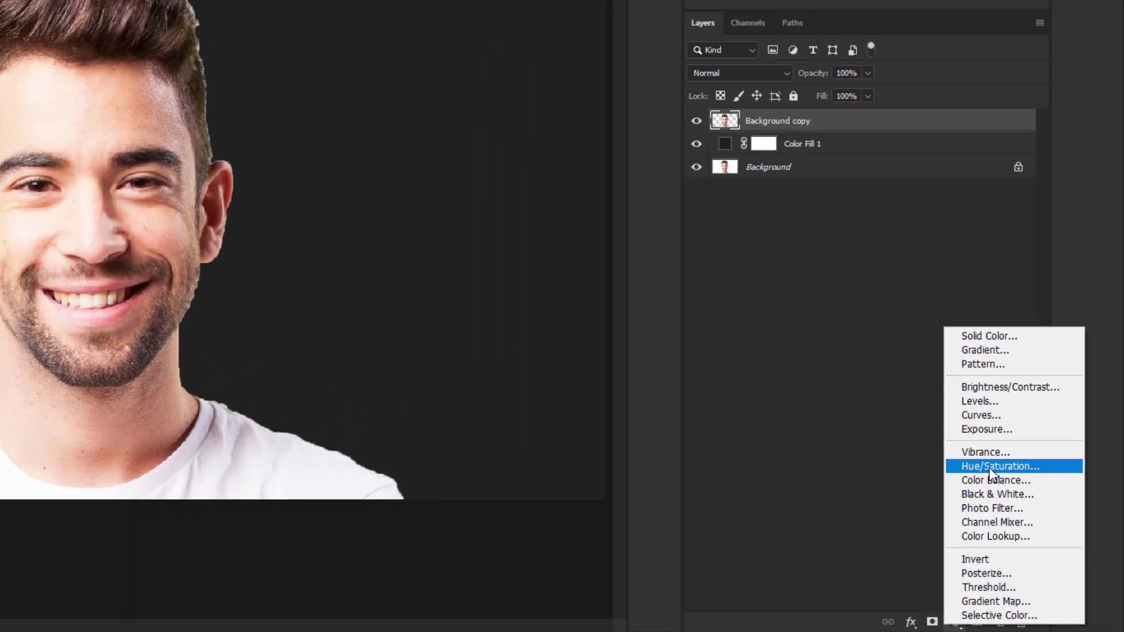
click(969, 445)
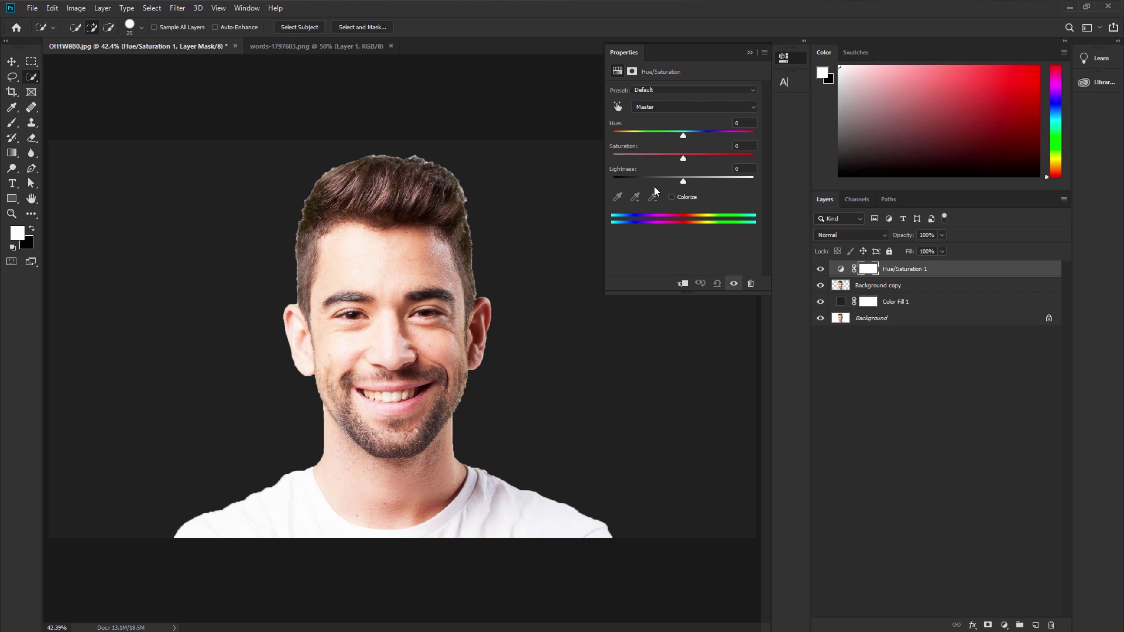
drag(684, 159, 587, 159)
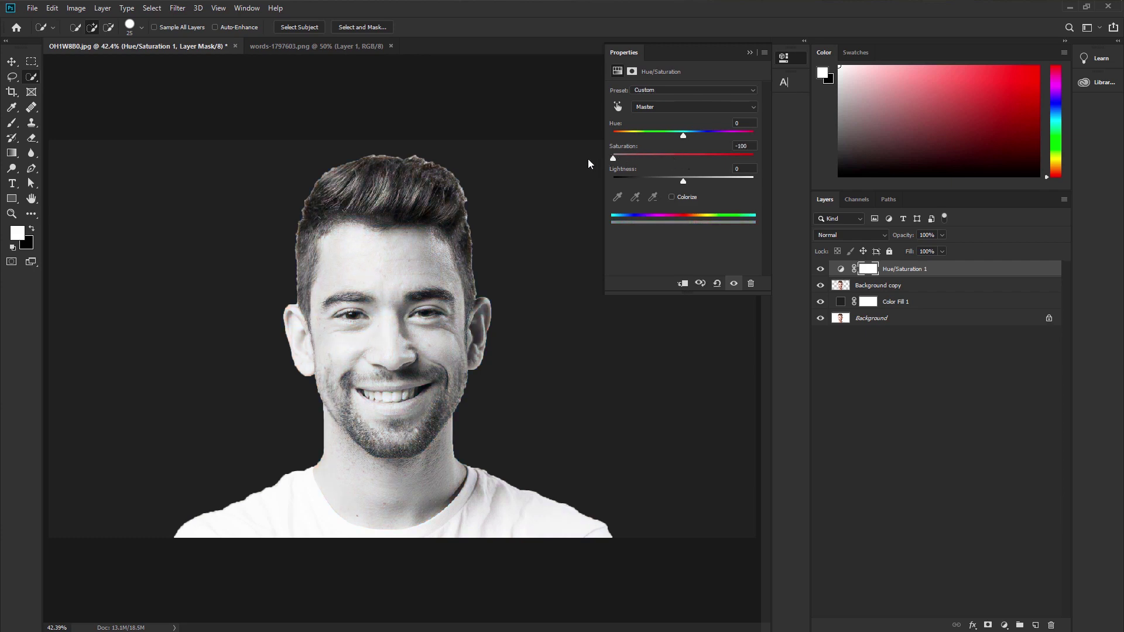
click(749, 53)
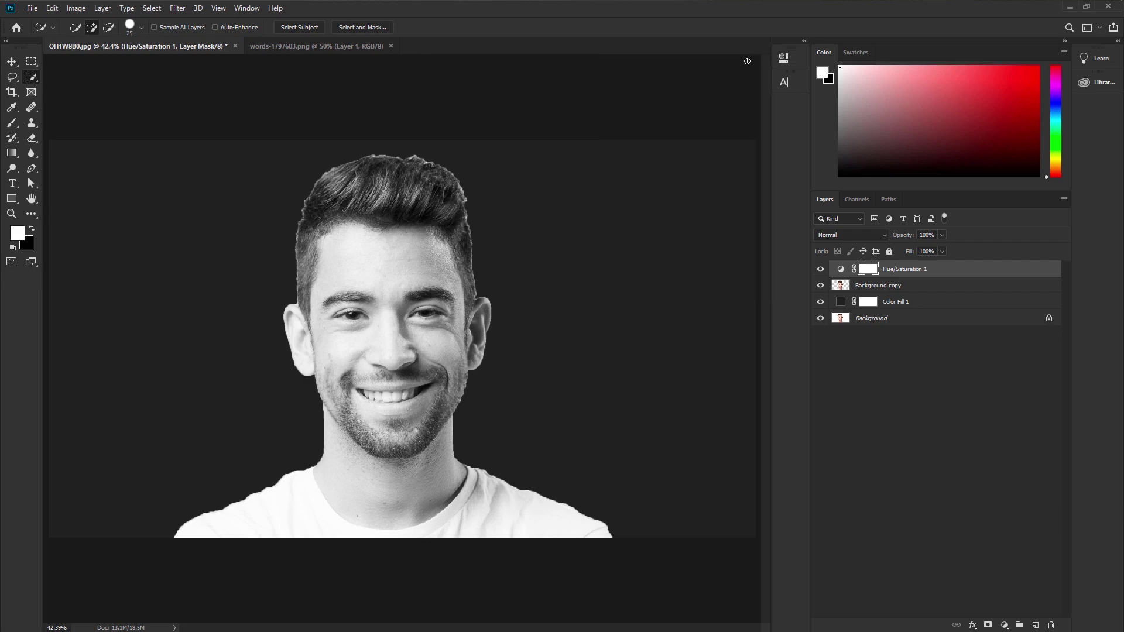
right_click(943, 269)
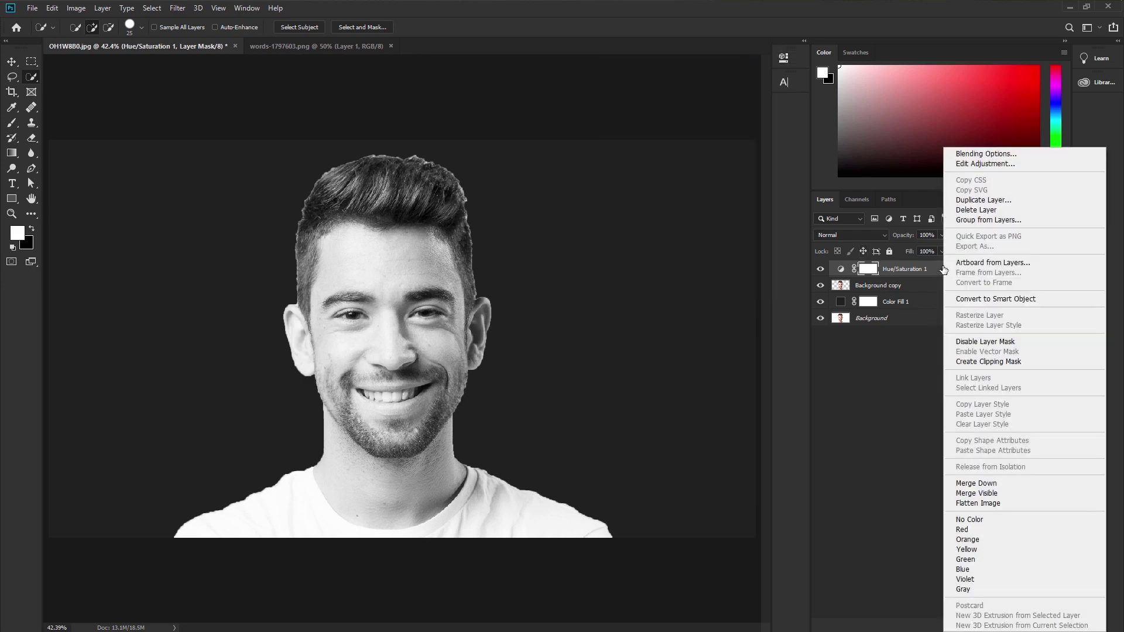
click(976, 485)
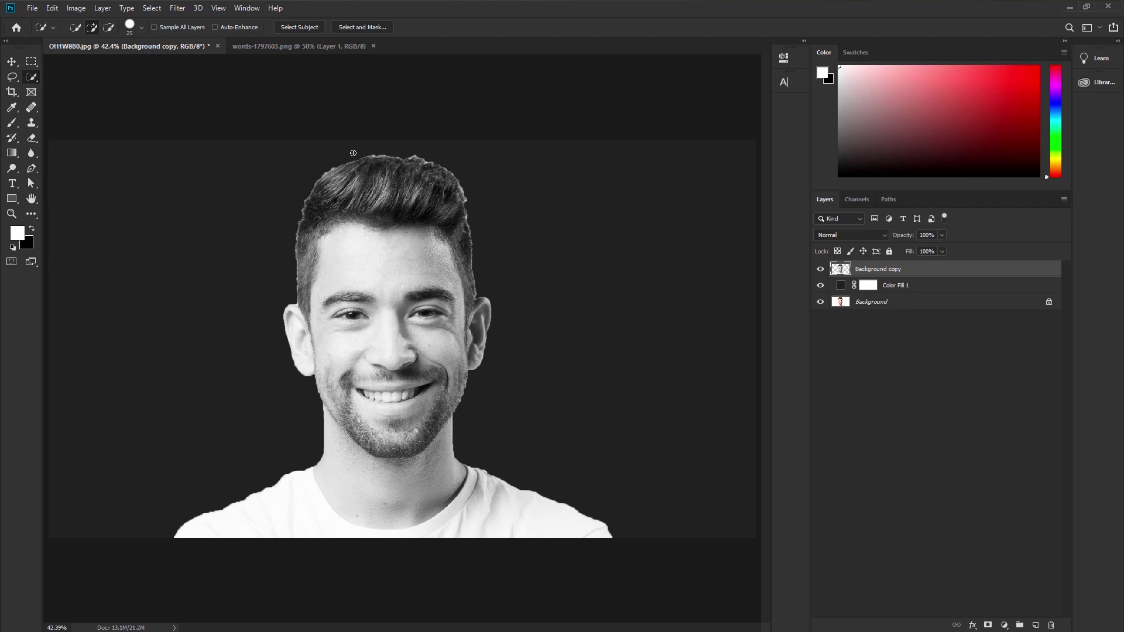
Drag the word-cloud artwork from words-1797603.png into the OH1W8B0.jpg portrait as Layer 1.
click(307, 44)
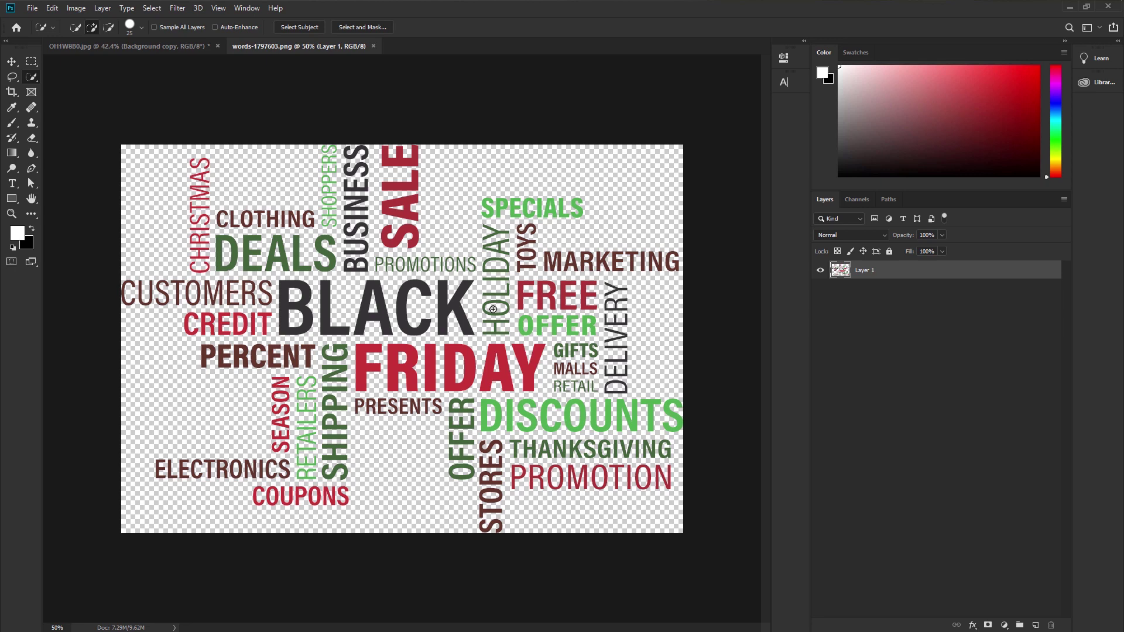
click(12, 61)
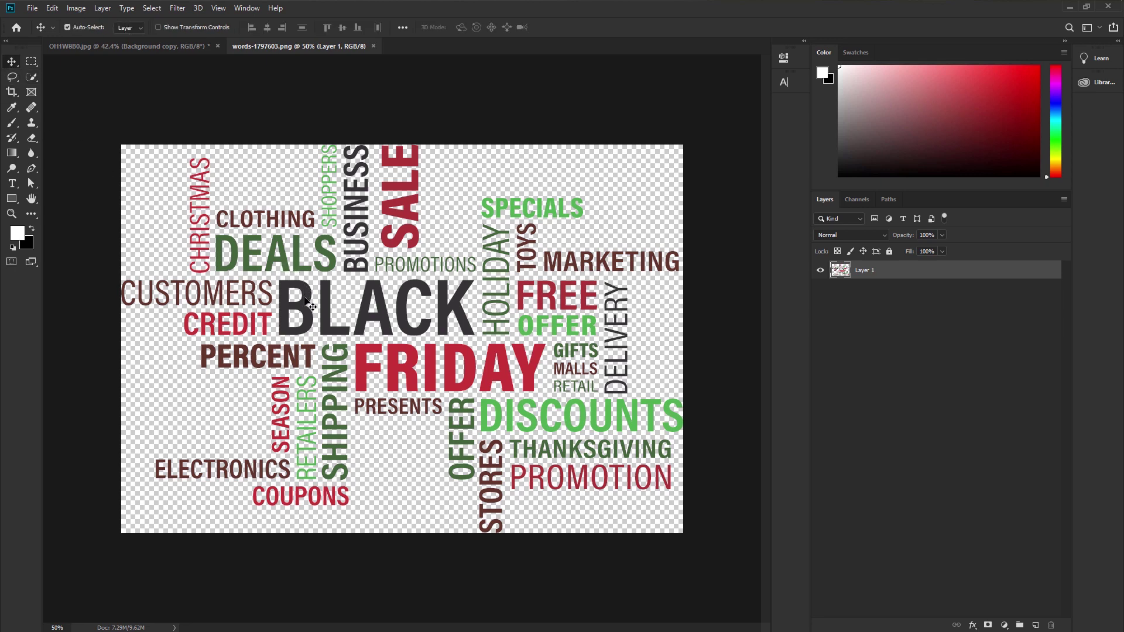
drag(307, 301, 184, 72)
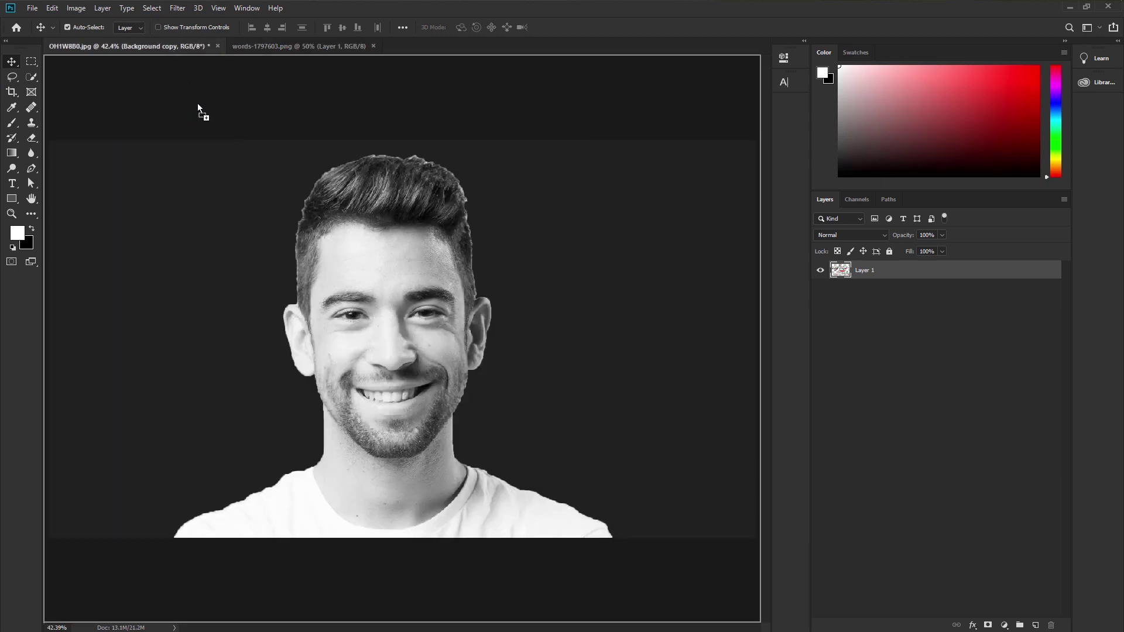
drag(278, 228, 419, 367)
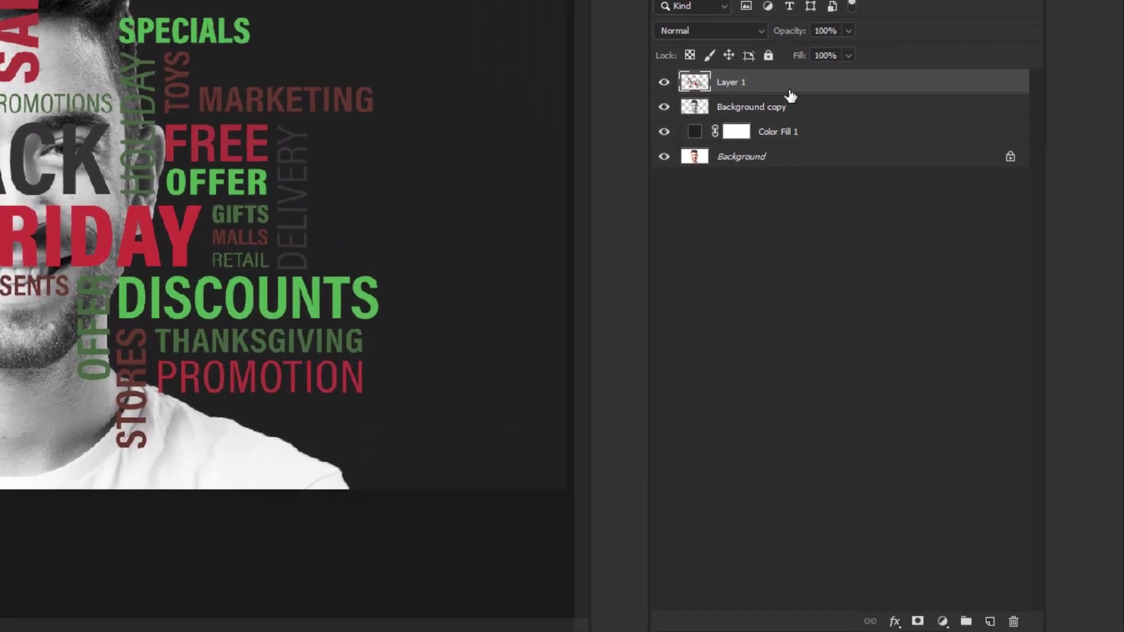
Give Layer 1 a white Color Overlay and a Drop Shadow with distance 10 and 27% opacity.
click(882, 621)
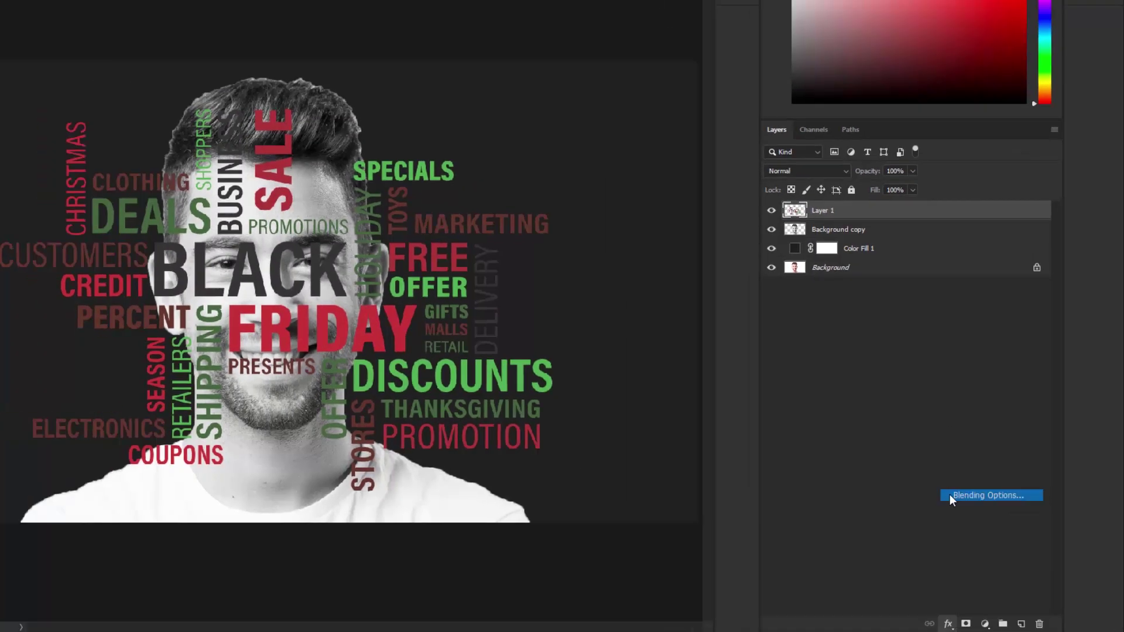
click(913, 446)
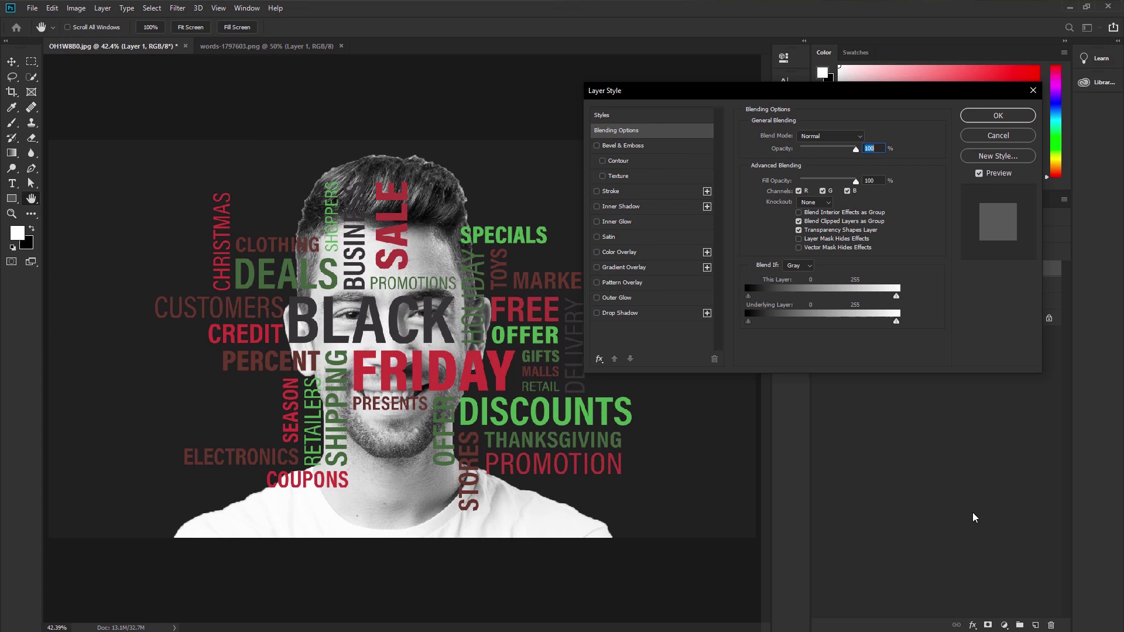
click(617, 253)
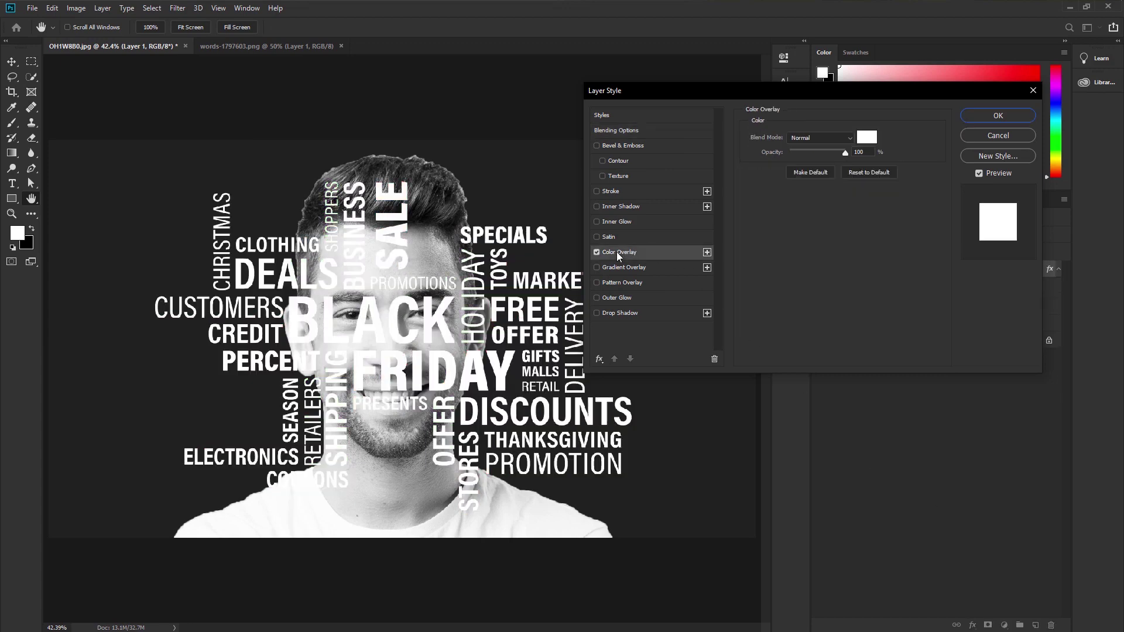
click(867, 138)
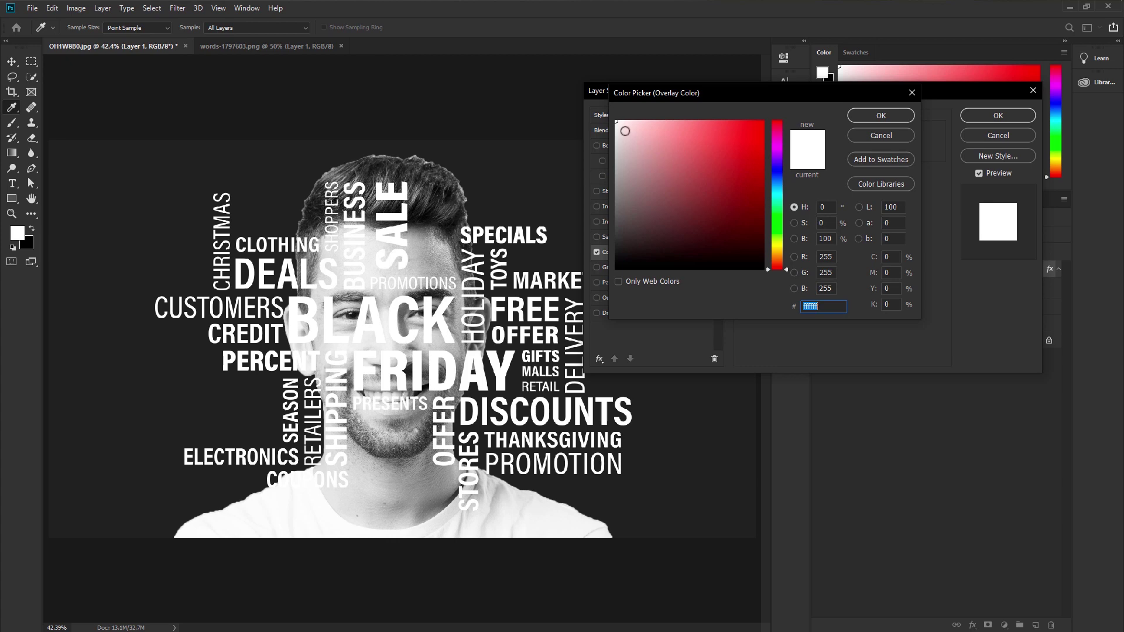
click(865, 115)
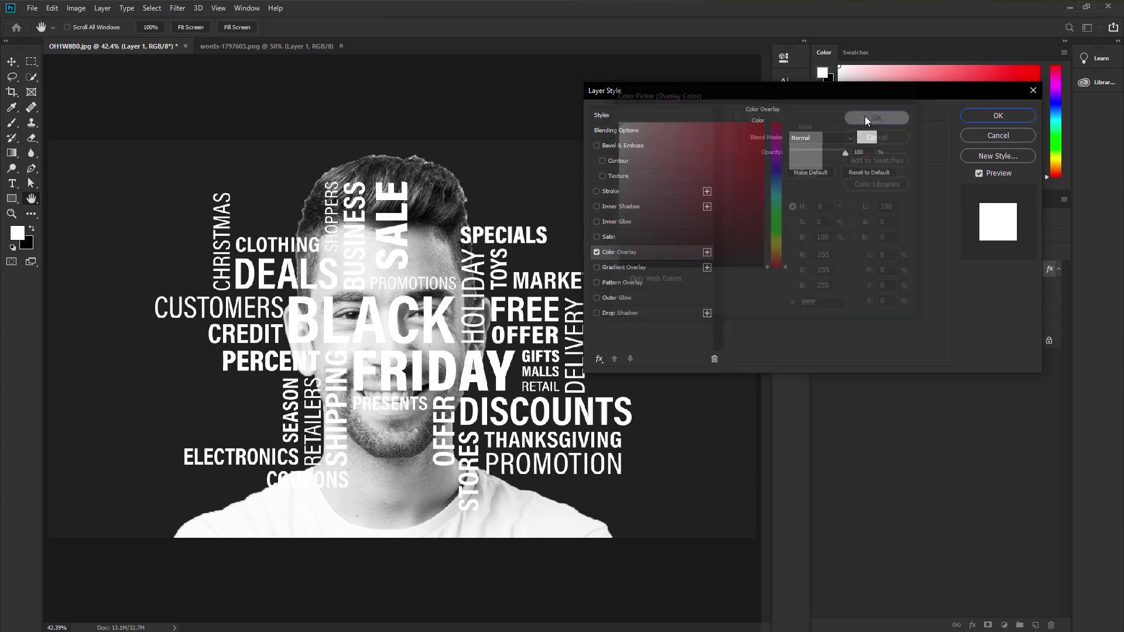
click(623, 318)
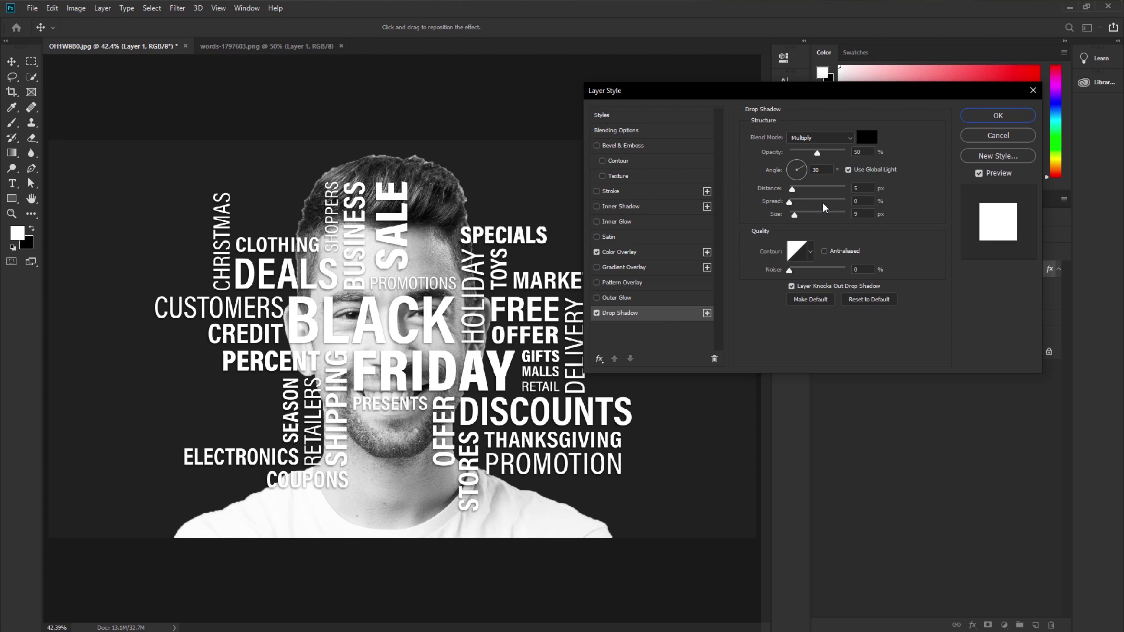
drag(792, 189, 796, 195)
drag(817, 156, 808, 159)
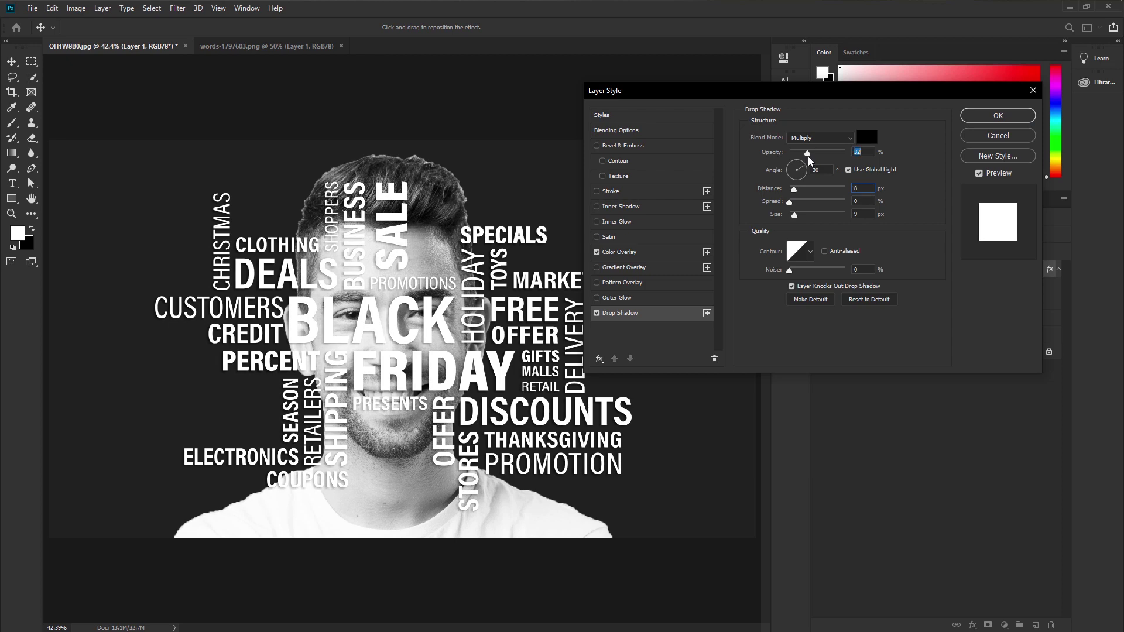
click(984, 116)
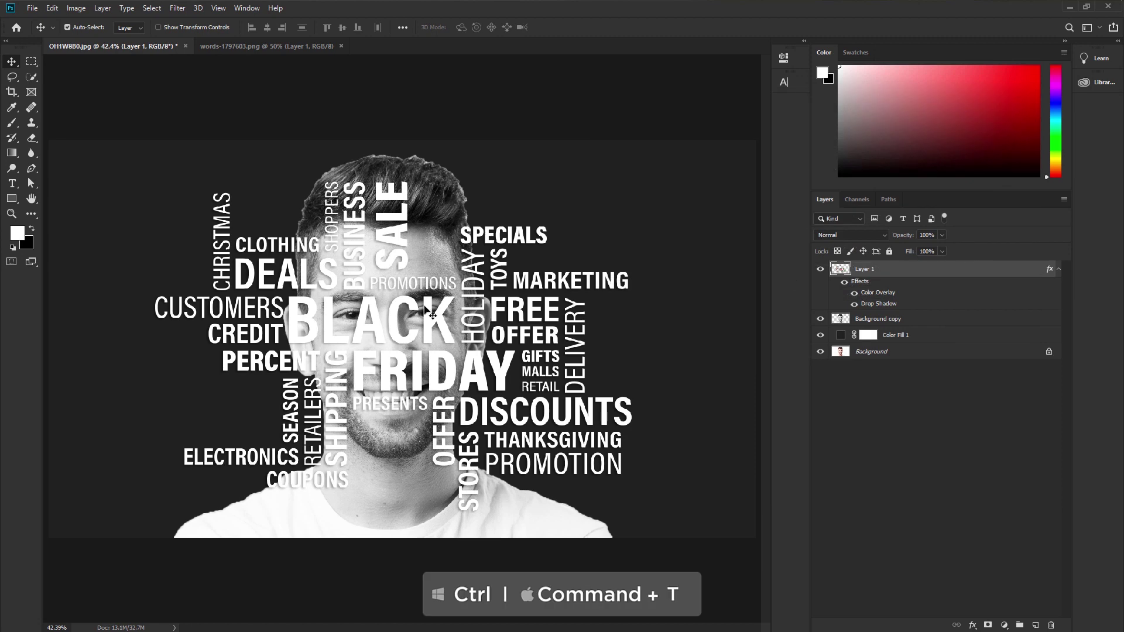
Scale the word cloud down to about 56% and move it onto the upper face.
key(ctrl+t)
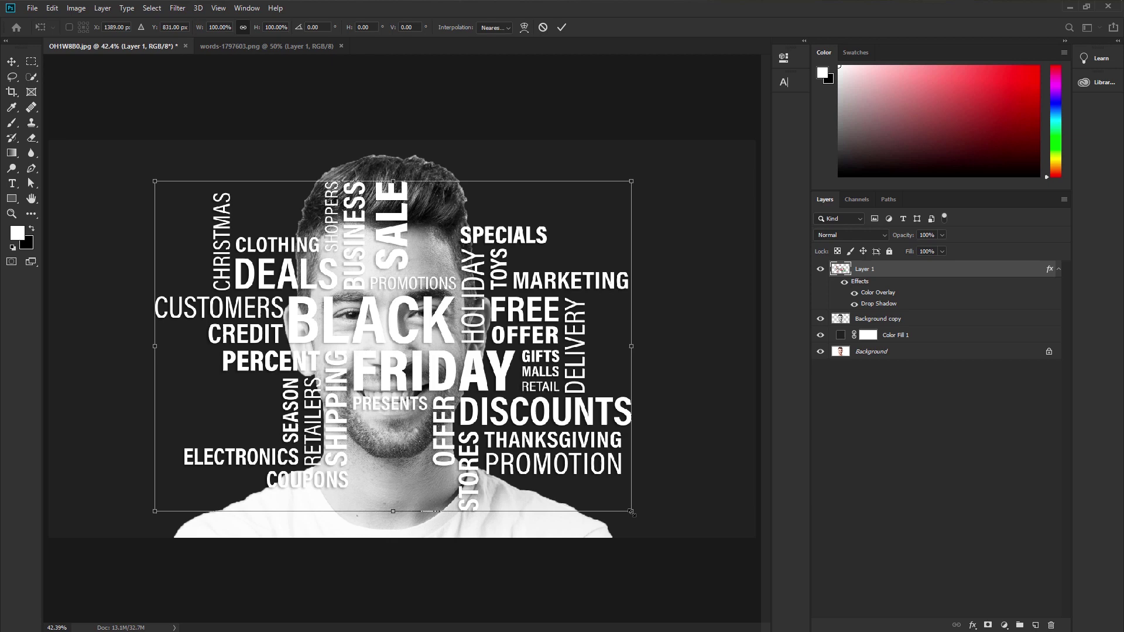
drag(630, 511, 411, 380)
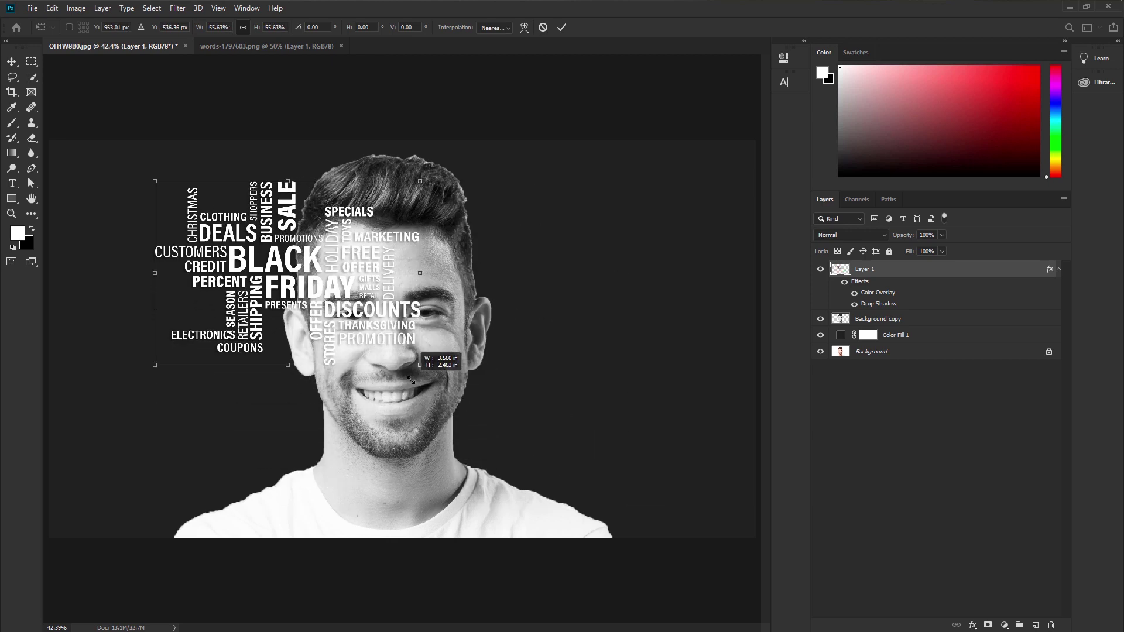
drag(328, 296, 399, 291)
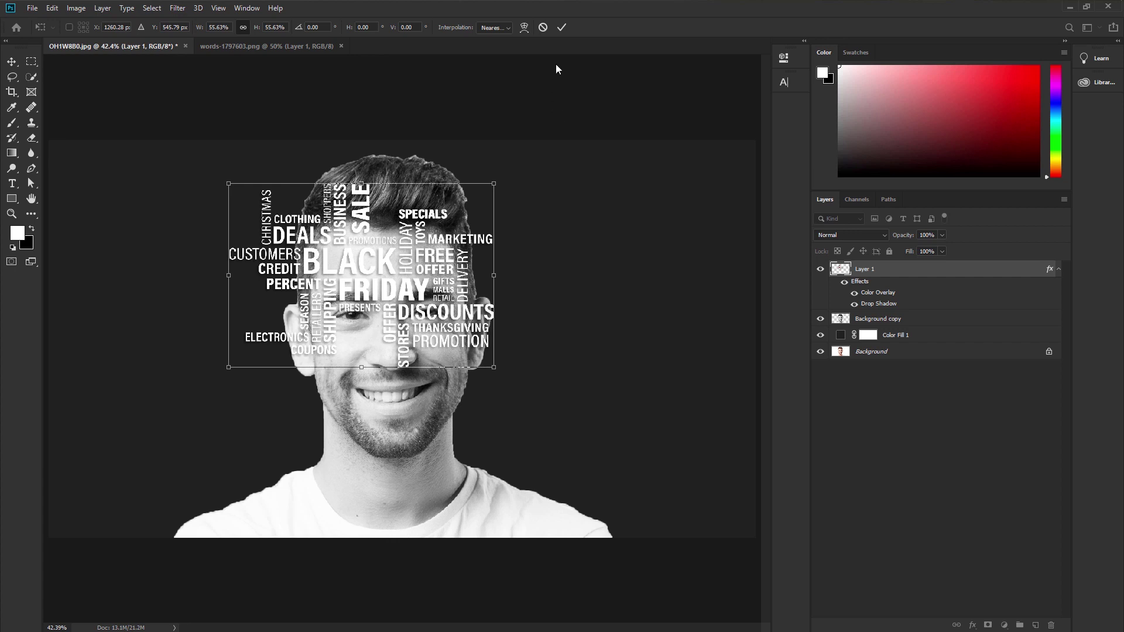
click(561, 30)
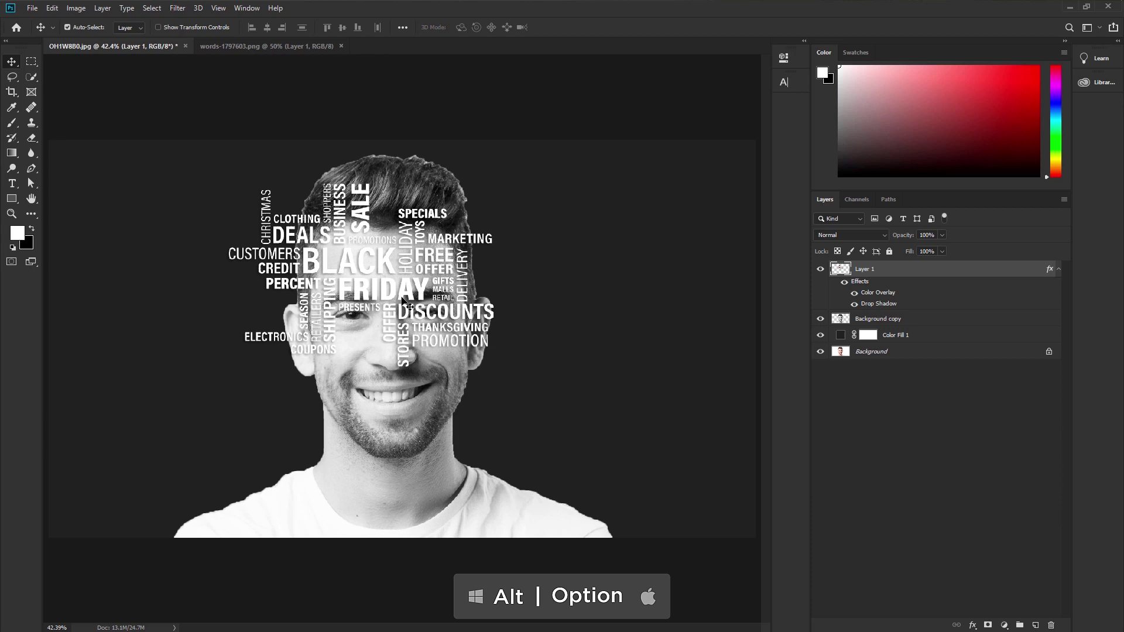
Alt-drag a copy of the word cloud downward and shrink it over the lower cheek and chin.
drag(404, 297, 421, 433)
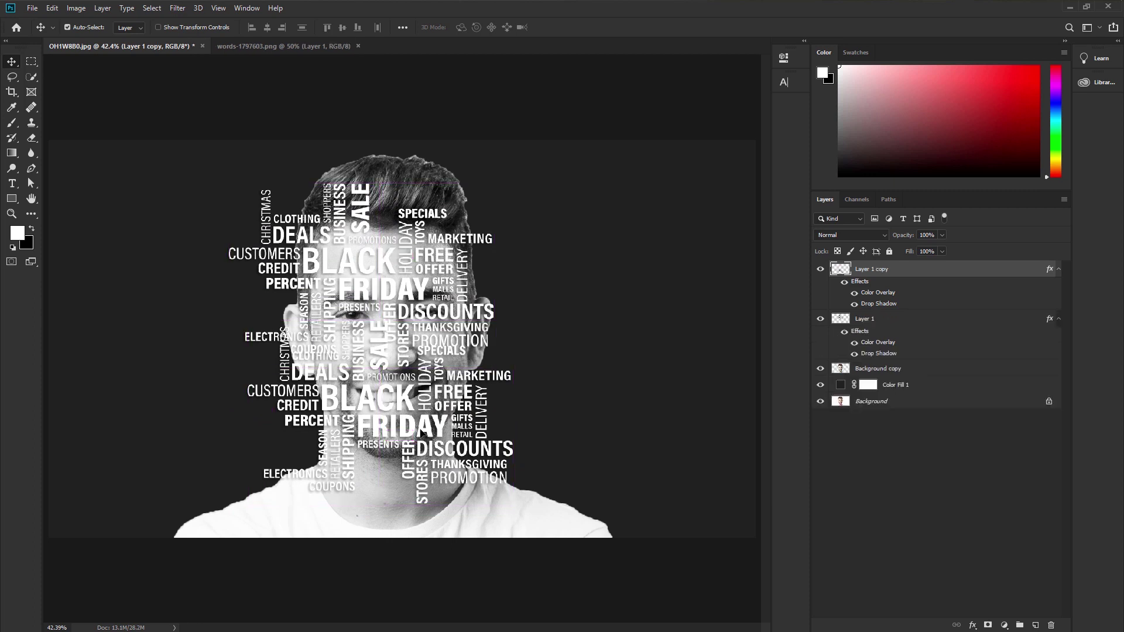
key(ctrl+t)
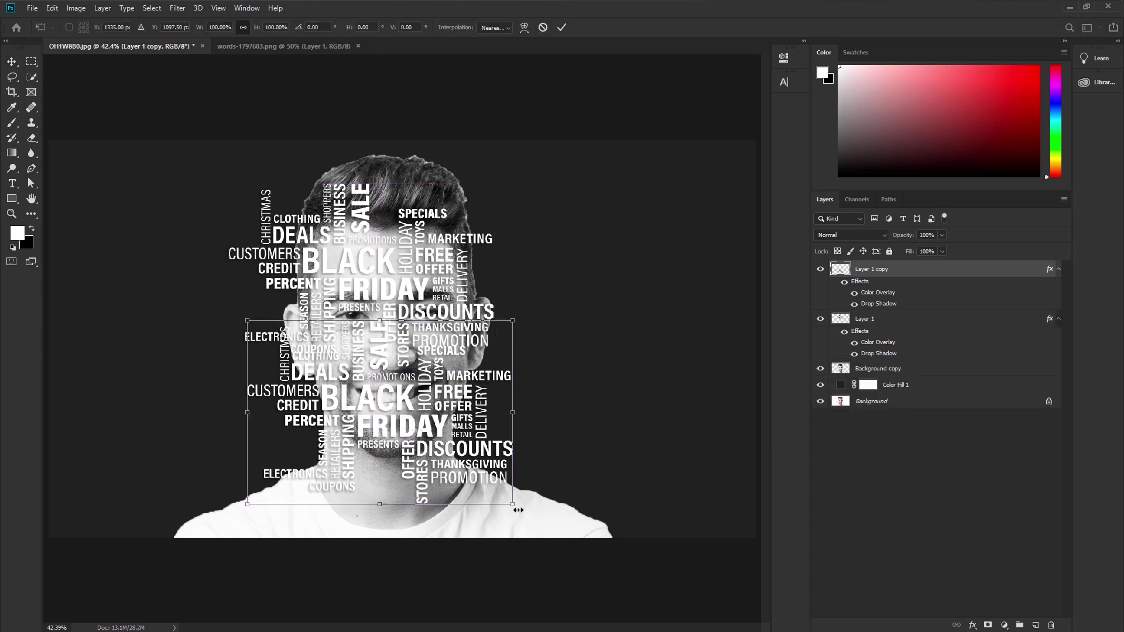
drag(518, 509, 443, 452)
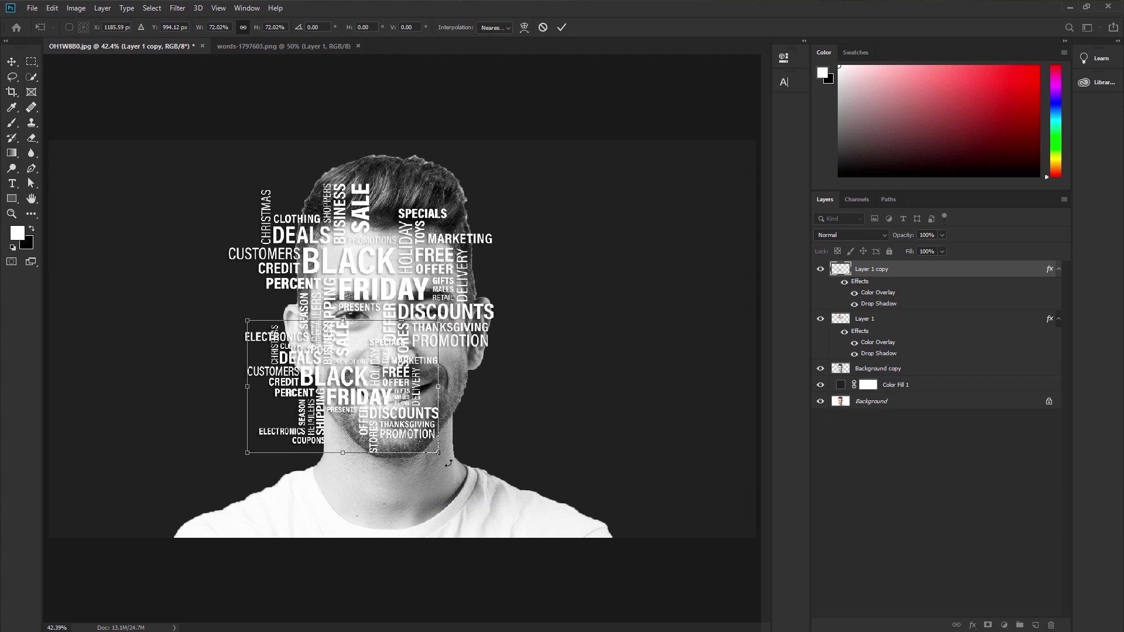
drag(449, 460, 395, 314)
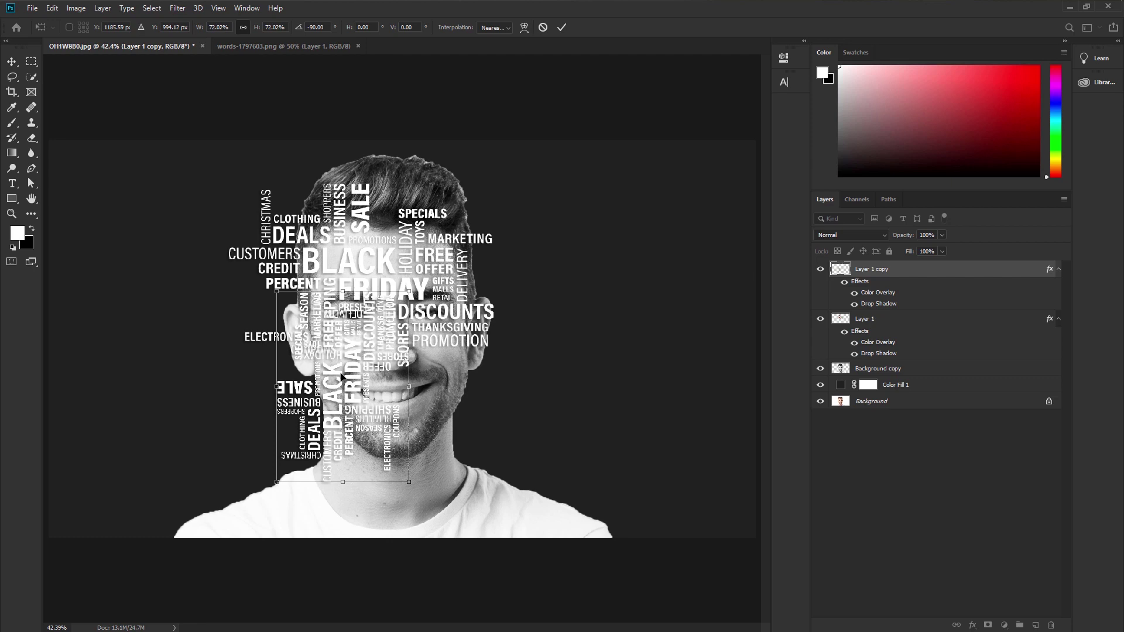
drag(360, 379, 455, 381)
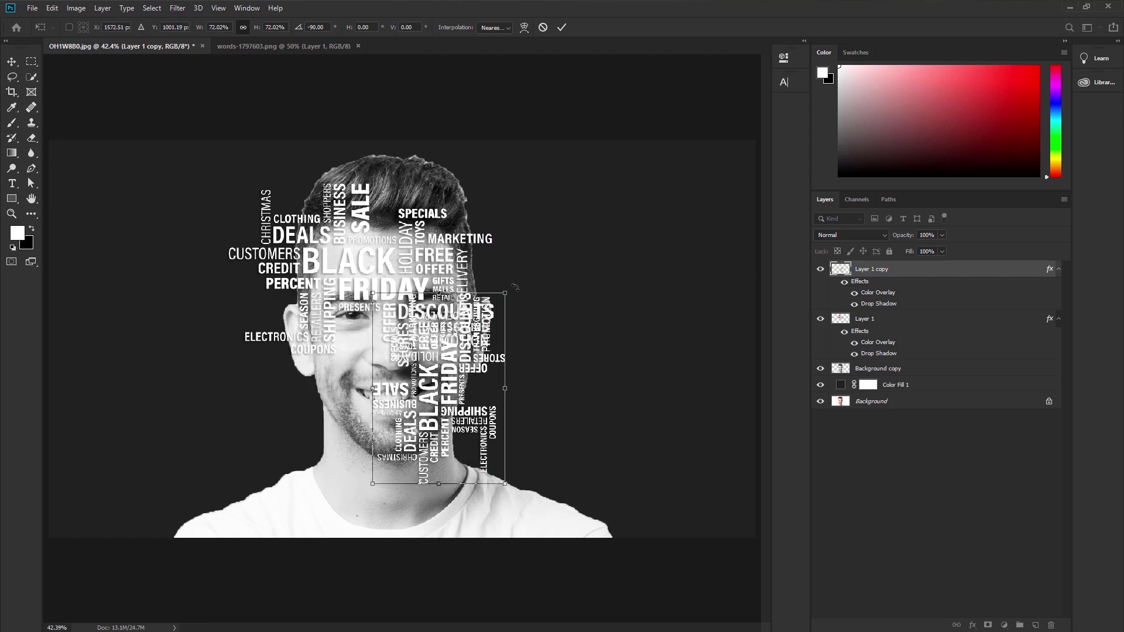
drag(514, 287, 512, 434)
drag(471, 358, 485, 387)
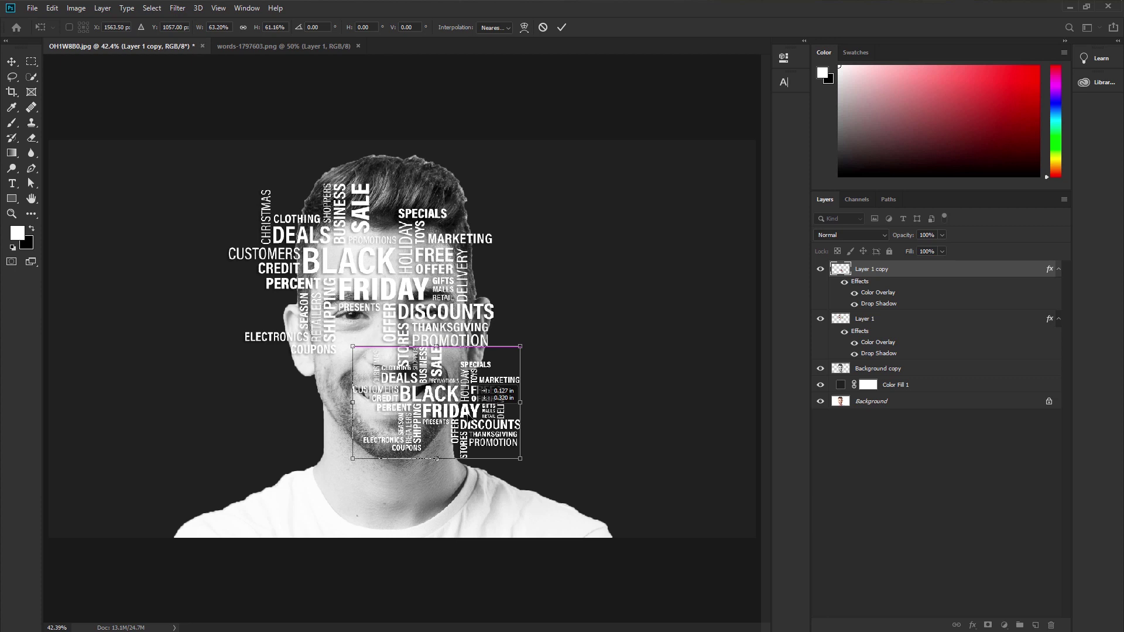
click(560, 29)
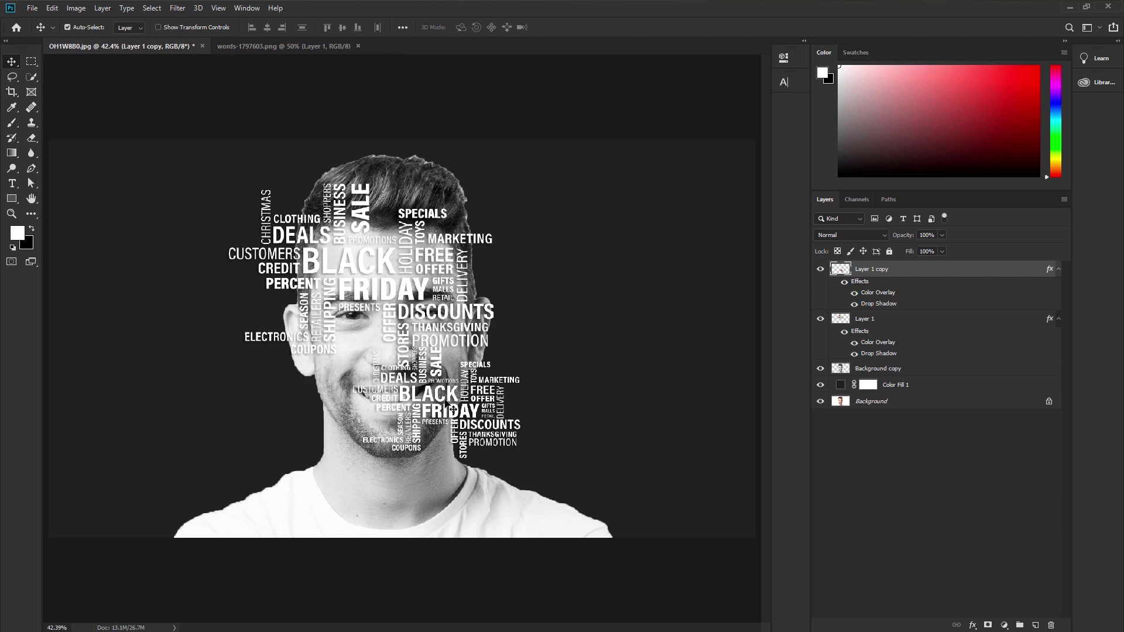
Duplicate the middle word cloud downward and scale the new copies to about 77% and 81%.
scroll(471, 428, up, 3)
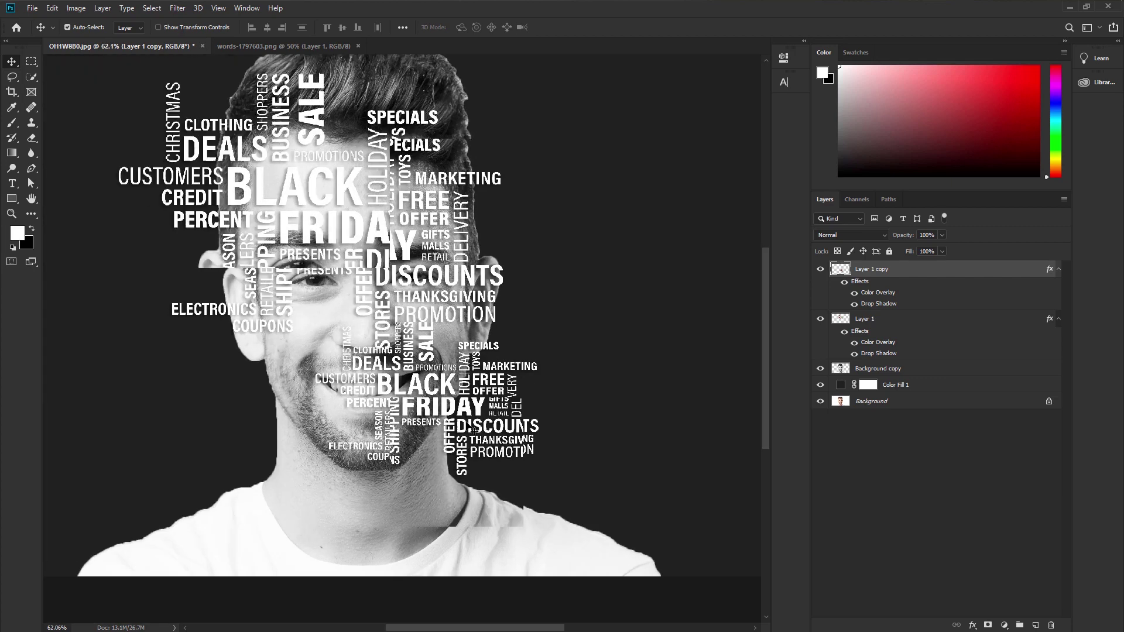
drag(468, 387, 285, 344)
drag(177, 305, 190, 424)
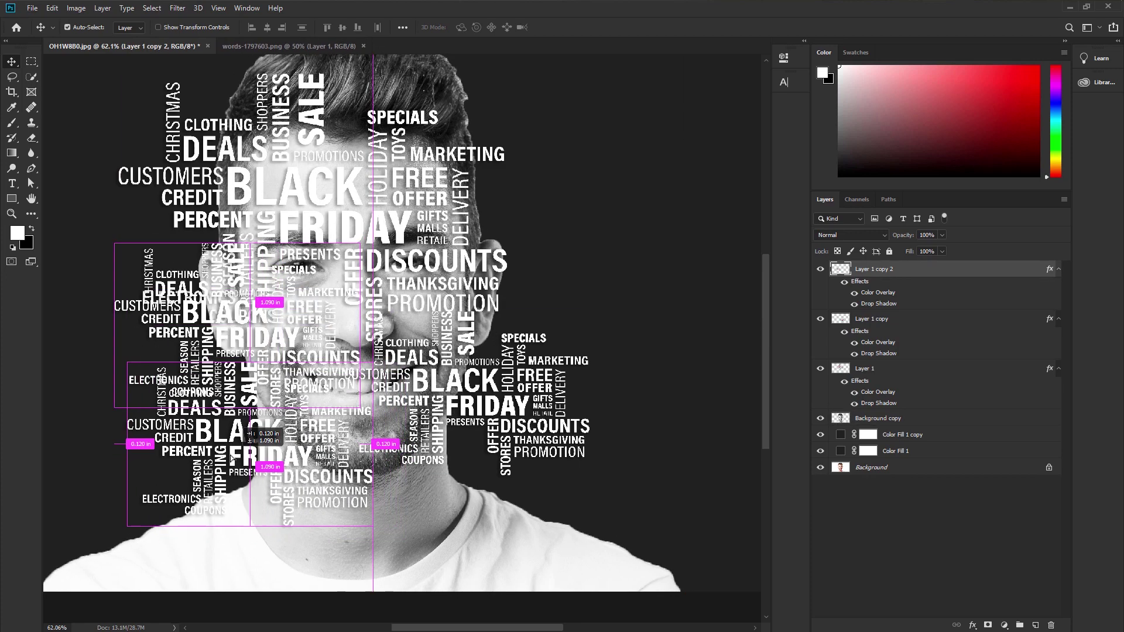
key(ctrl+t)
drag(370, 518, 316, 486)
drag(242, 438, 259, 522)
key(Return)
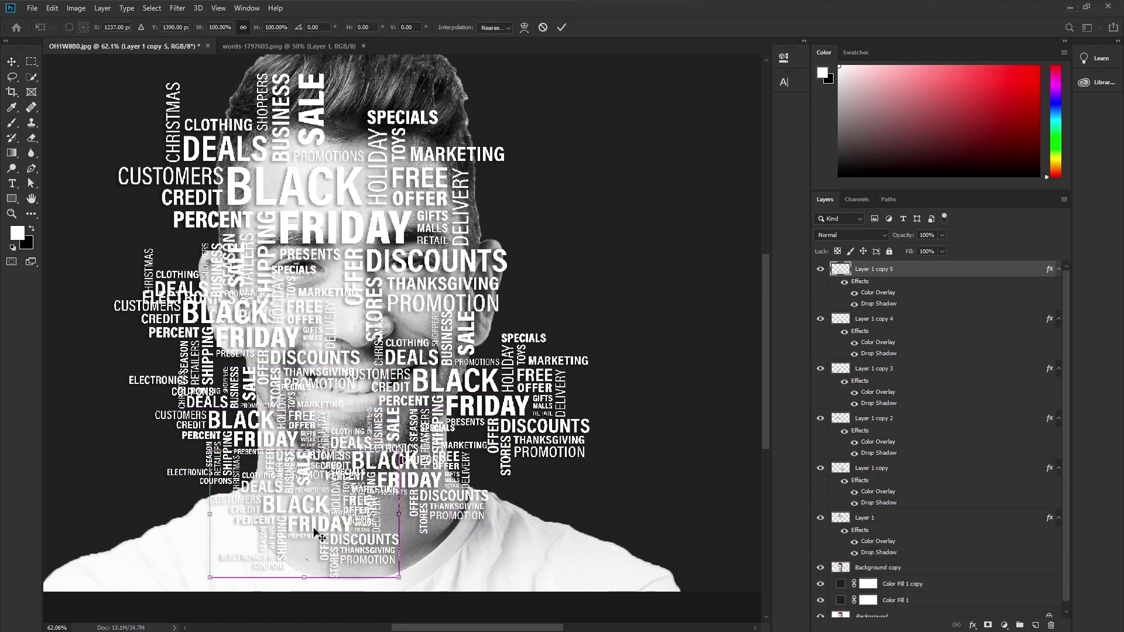
key(ctrl+t)
drag(362, 579, 223, 111)
key(Return)
Add word-cloud copies at the top-left and on the left cheek, rearranging the clouds across the head.
scroll(292, 531, down, 1)
drag(327, 106, 275, 281)
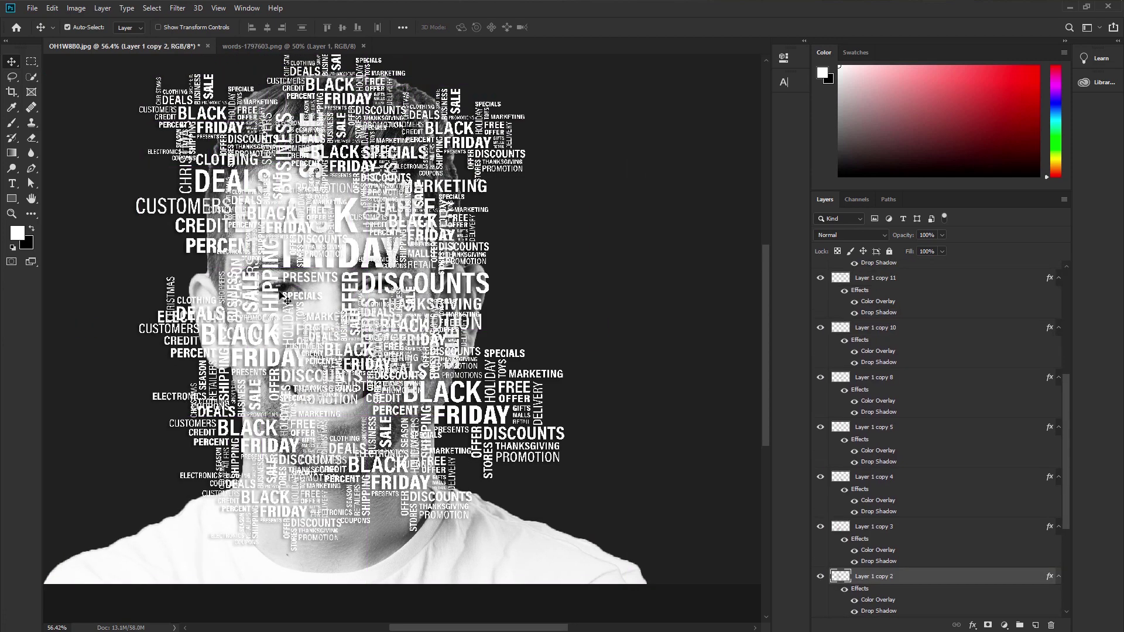
drag(328, 245, 256, 260)
drag(252, 433, 276, 299)
drag(274, 260, 293, 306)
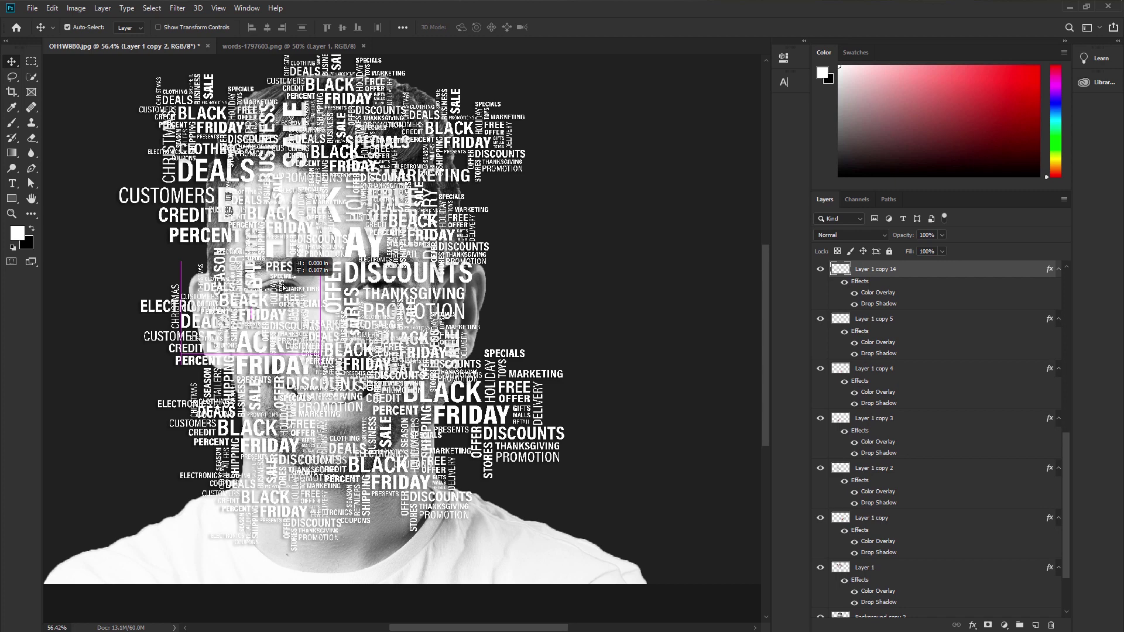
mouse_move(448, 287)
mouse_down()
mouse_move(449, 310)
mouse_move(459, 278)
mouse_up()
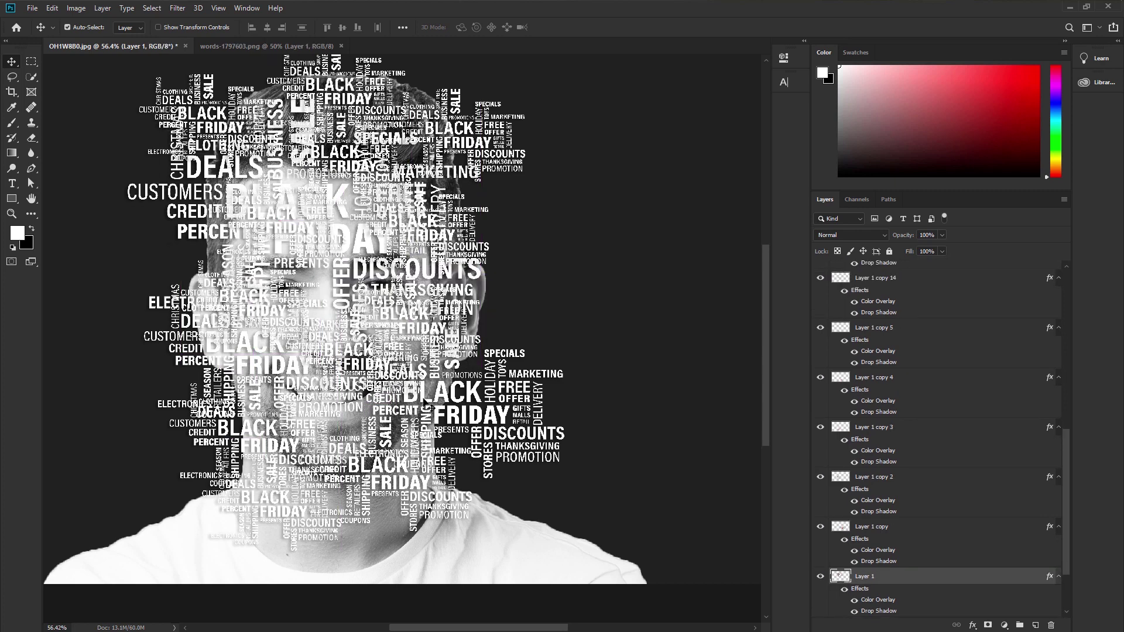
drag(414, 525, 401, 512)
drag(230, 261, 343, 278)
Move Layer 1 to the top of the Layers panel and enlarge one word cluster to about 108%.
scroll(343, 278, down, 1)
drag(923, 567, 898, 261)
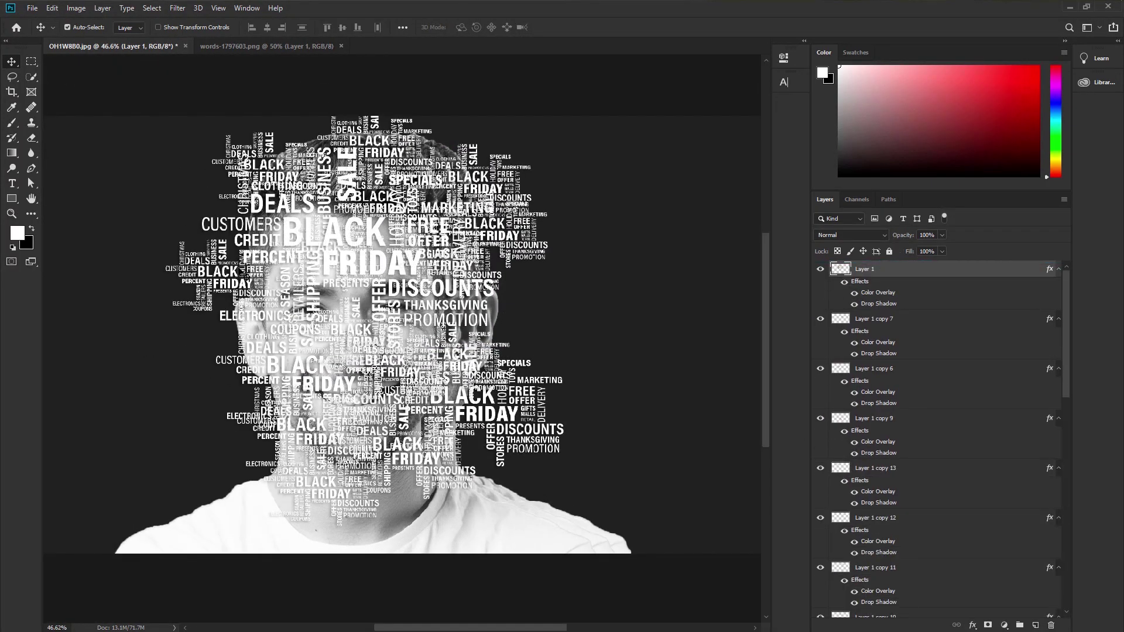
click(286, 374)
key(ctrl+t)
drag(214, 313, 202, 304)
key(Return)
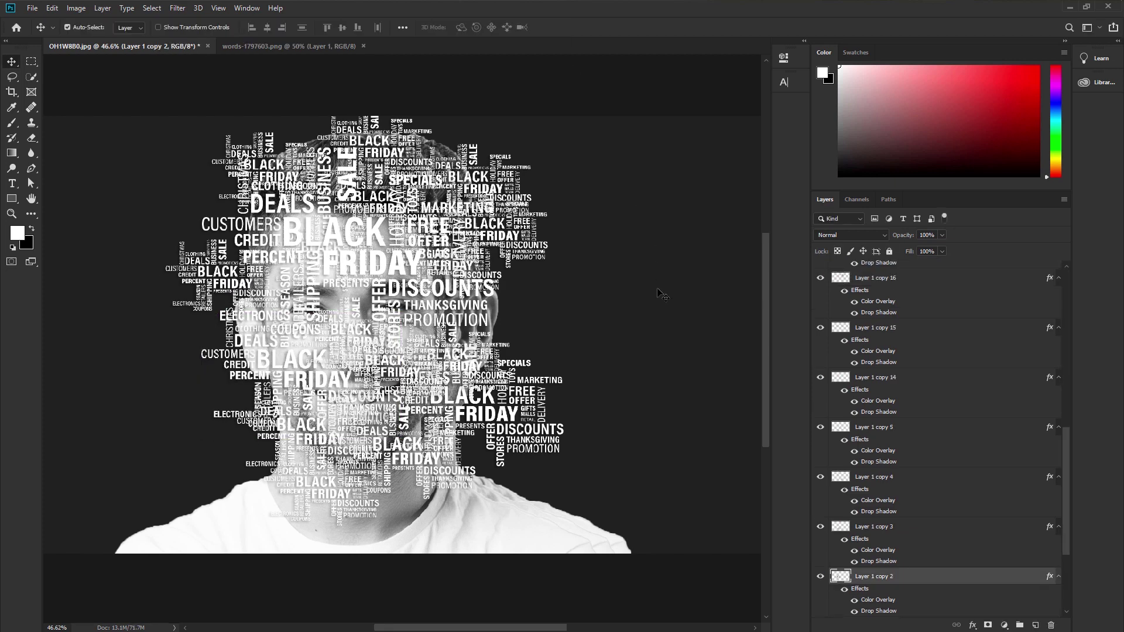
scroll(914, 564, down, 1)
scroll(354, 373, up, 1)
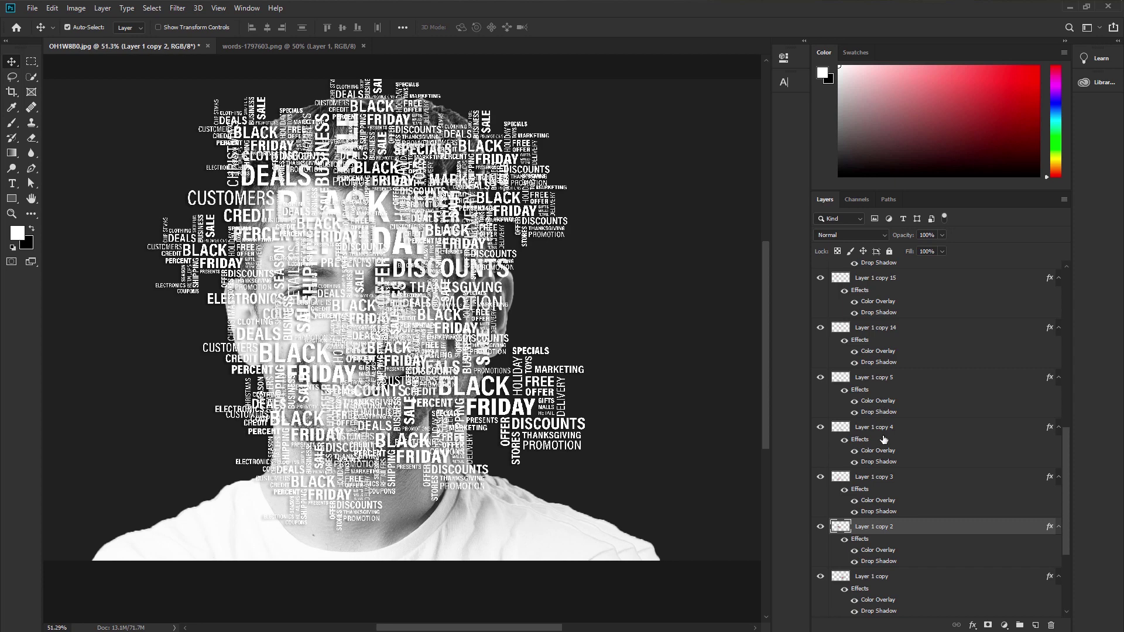
Undo the last change, convert all word-cloud layers to a Layer 1 smart object, and open its contents.
key(ctrl+z)
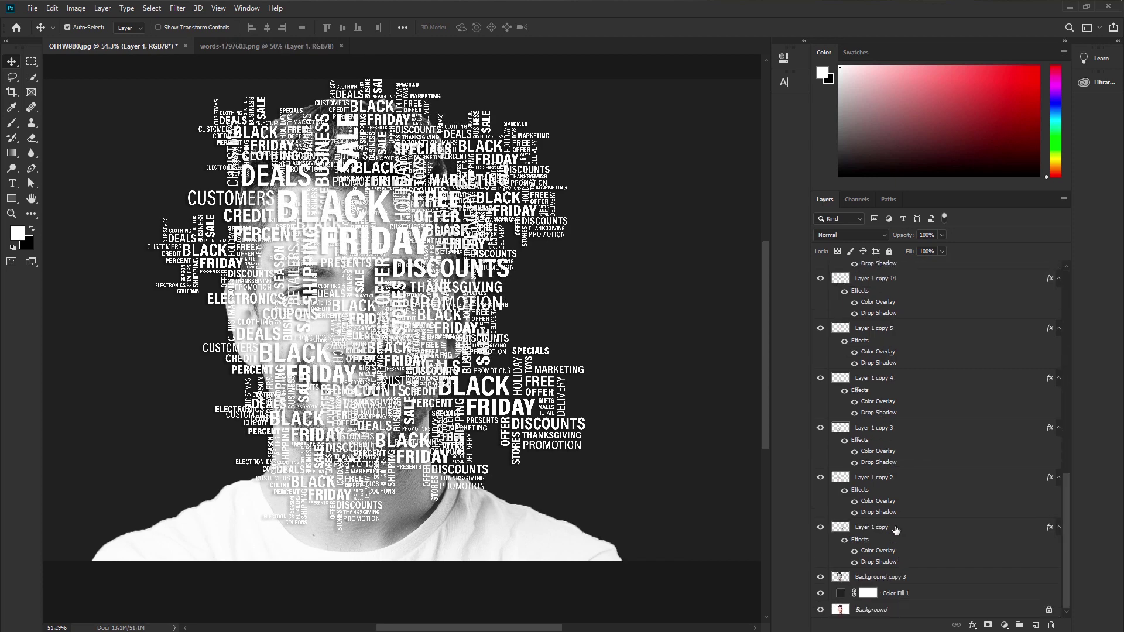
shift+click(895, 529)
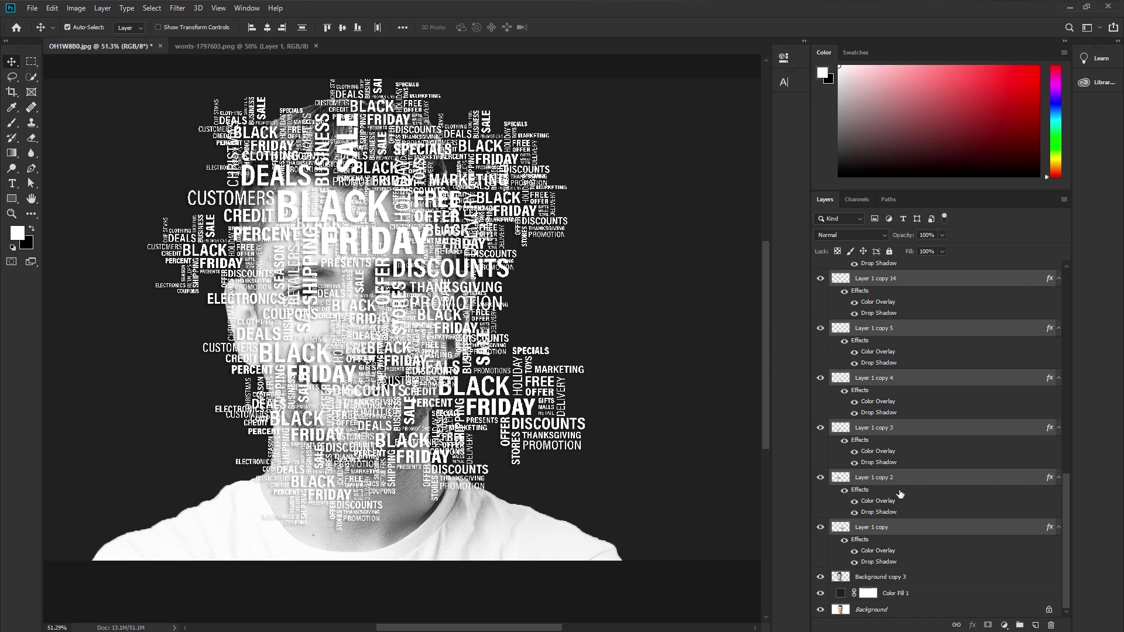
right_click(920, 429)
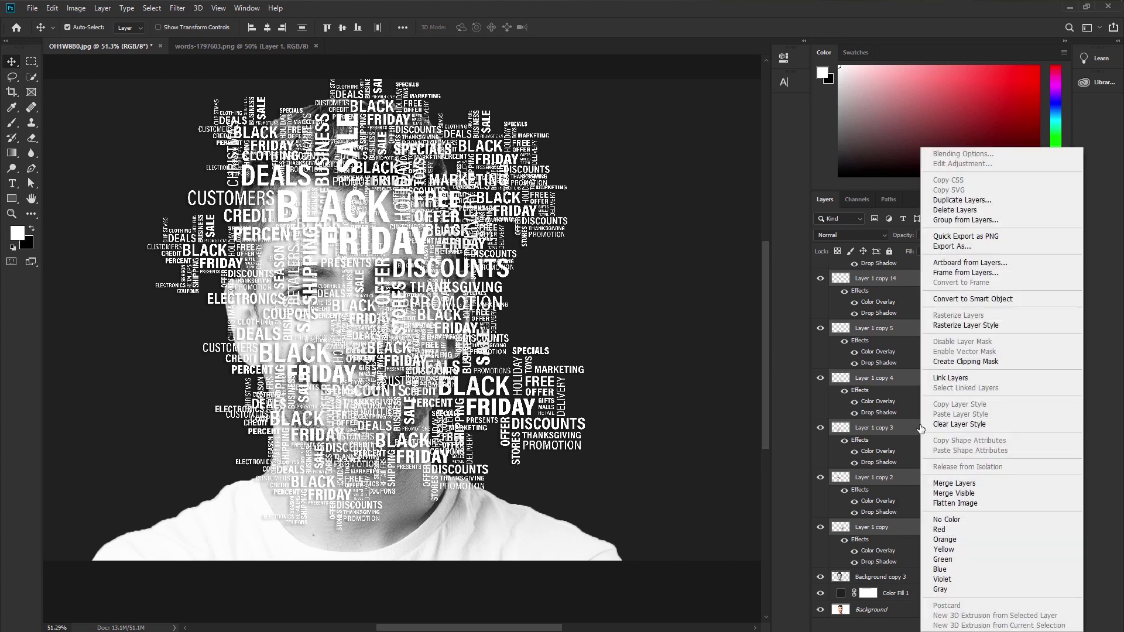
click(945, 300)
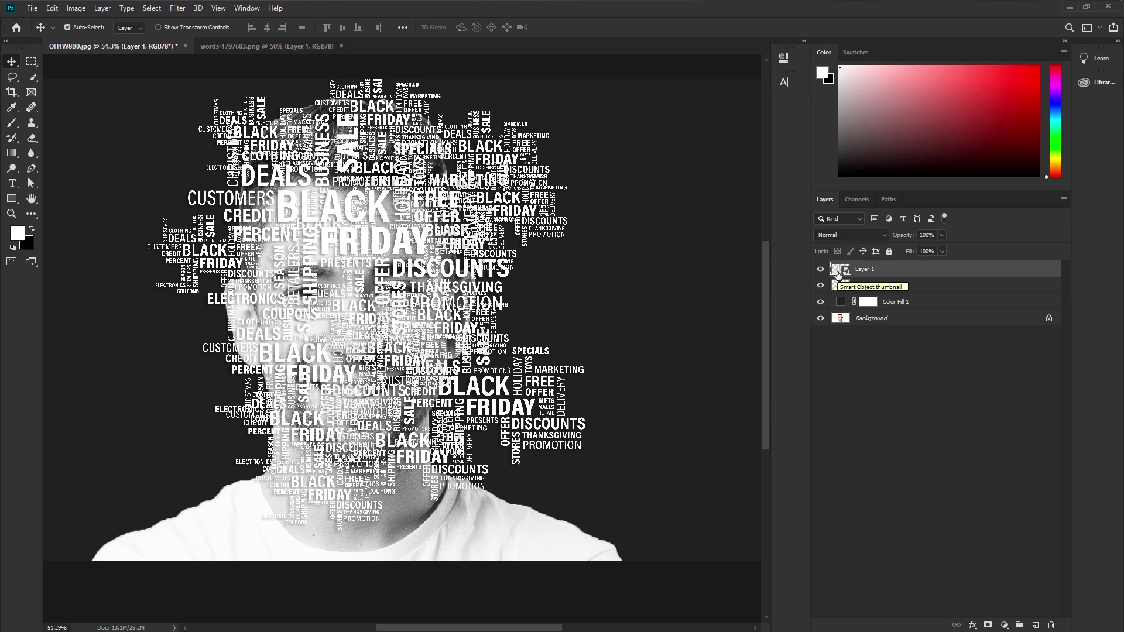
double_click(838, 271)
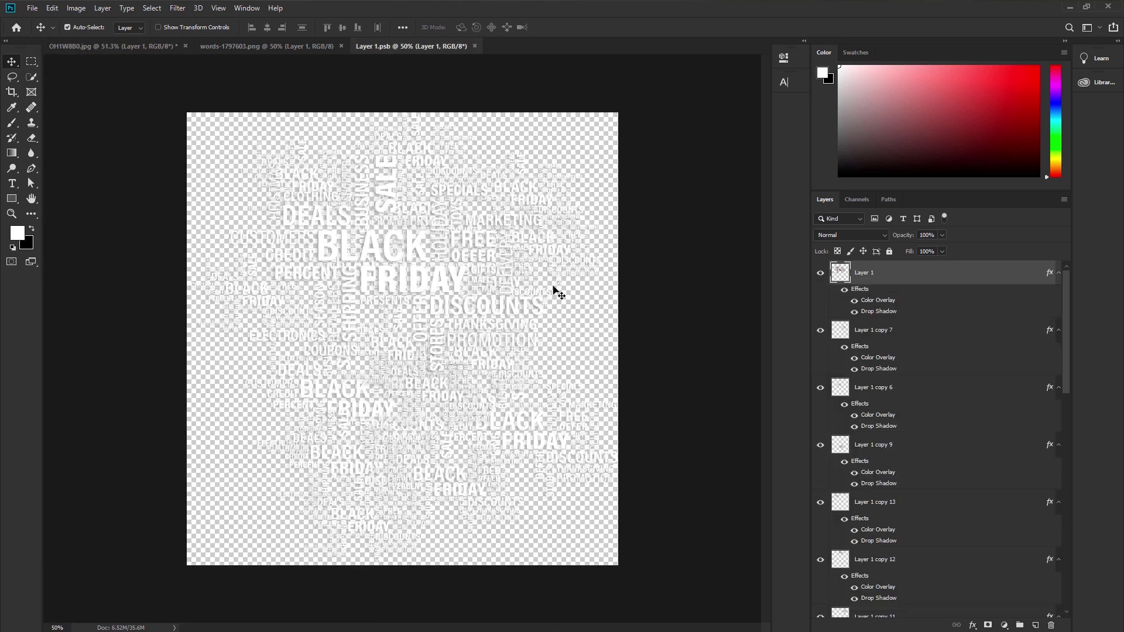
Close Layer 1.psb, duplicate Layer 1 as Layer 1 copy, and hide the original Layer 1.
click(474, 46)
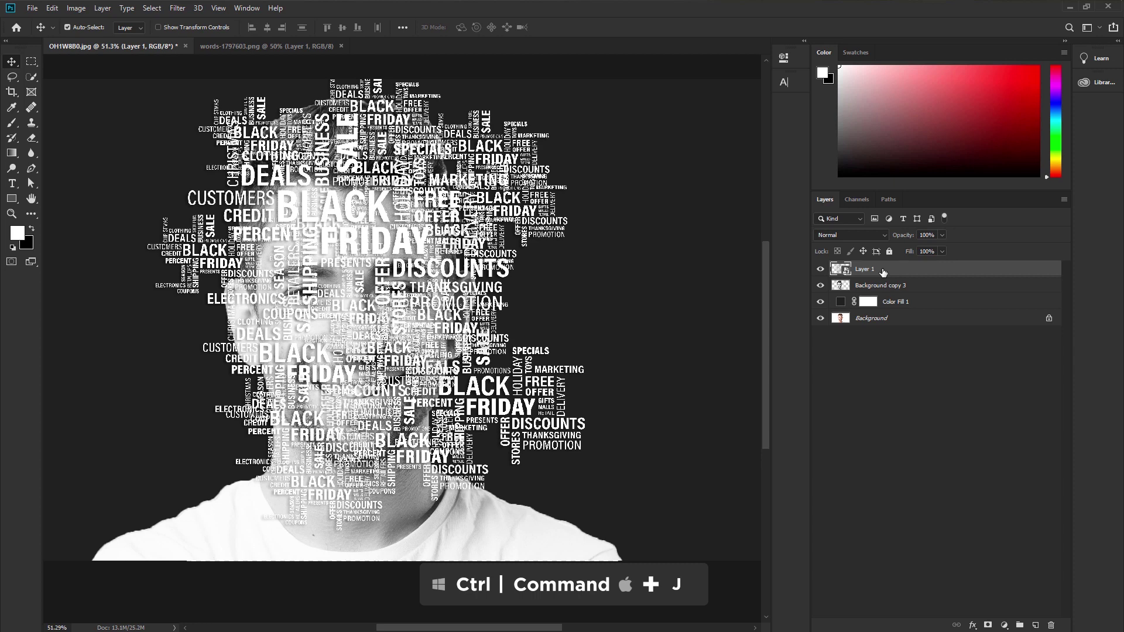
key(ctrl+j)
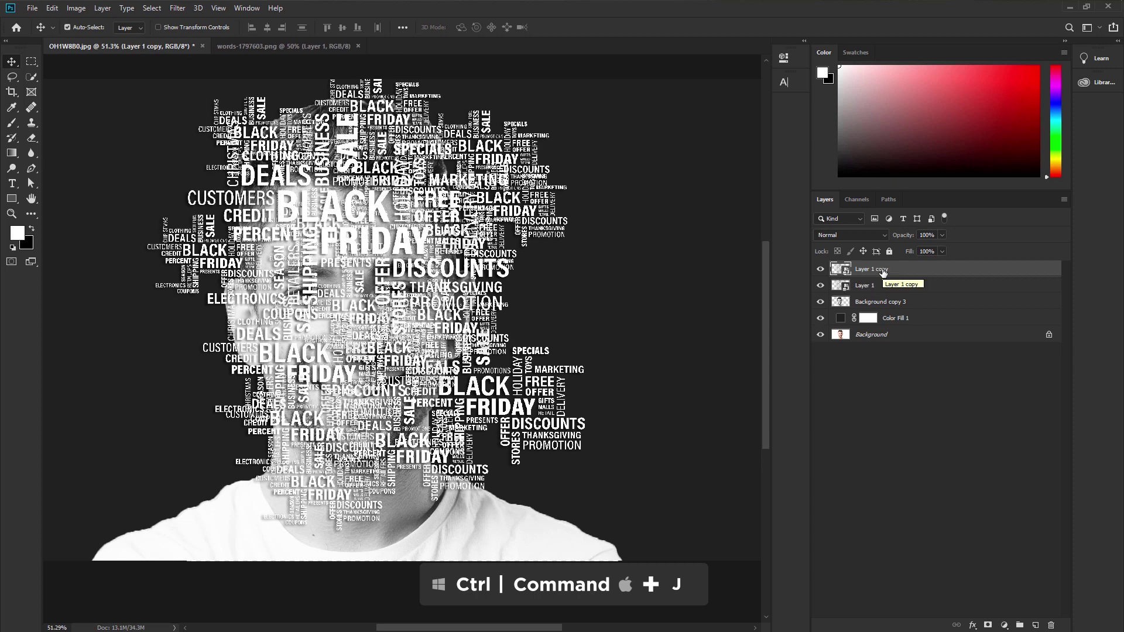
click(821, 286)
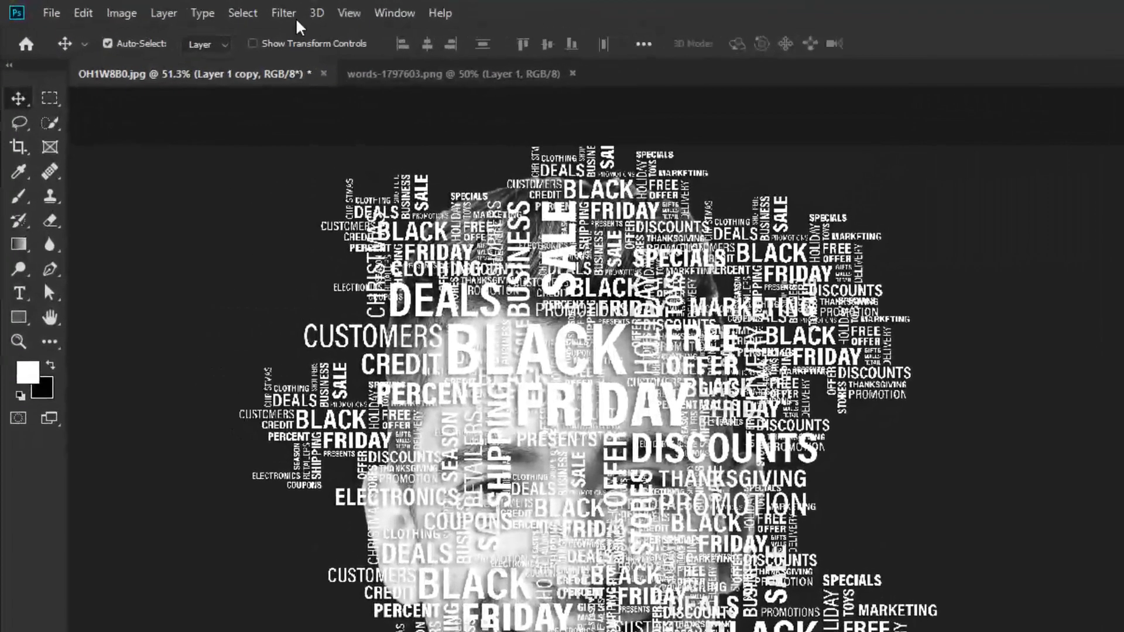
Apply Displace to Layer 1 copy at scale 10 by 10 using the Displacment.psd map.
click(179, 8)
mouse_move(370, 268)
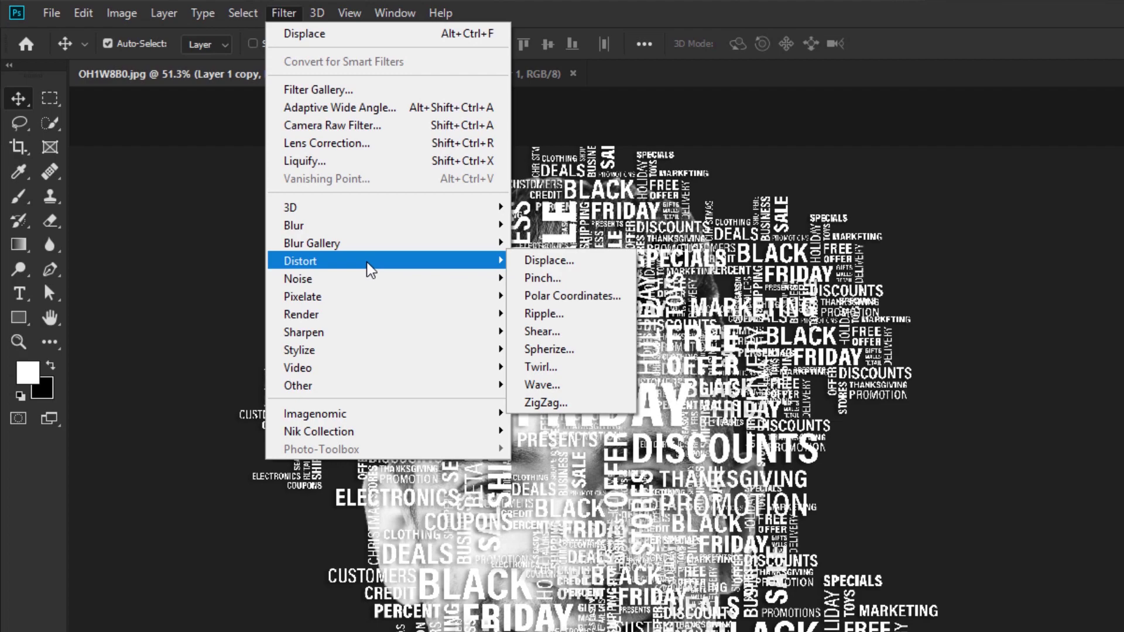
click(539, 258)
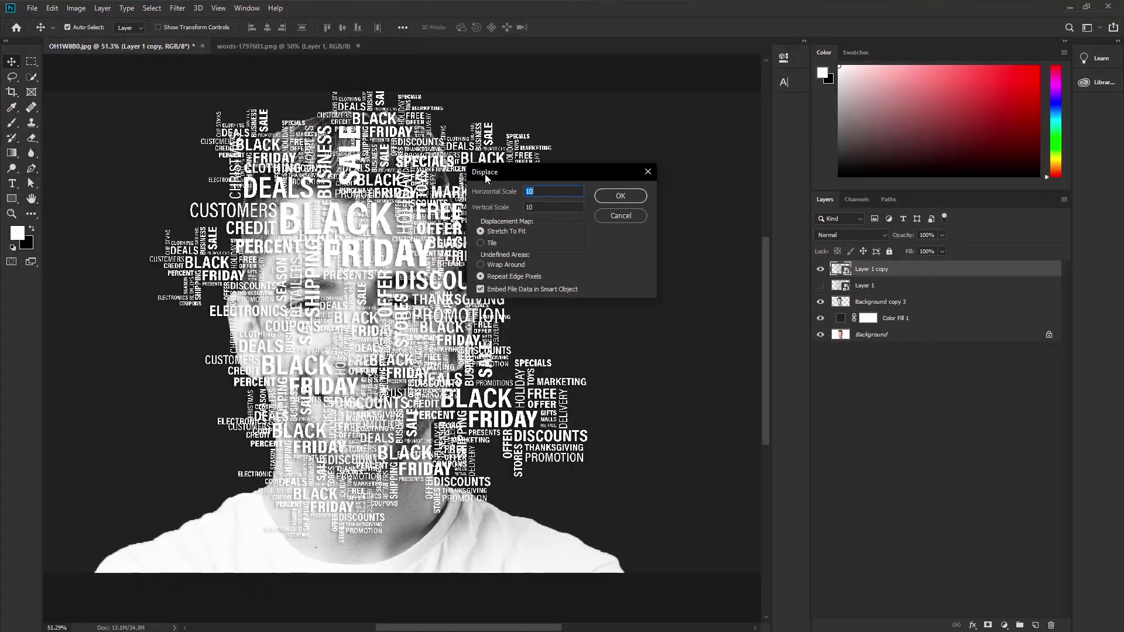
click(618, 199)
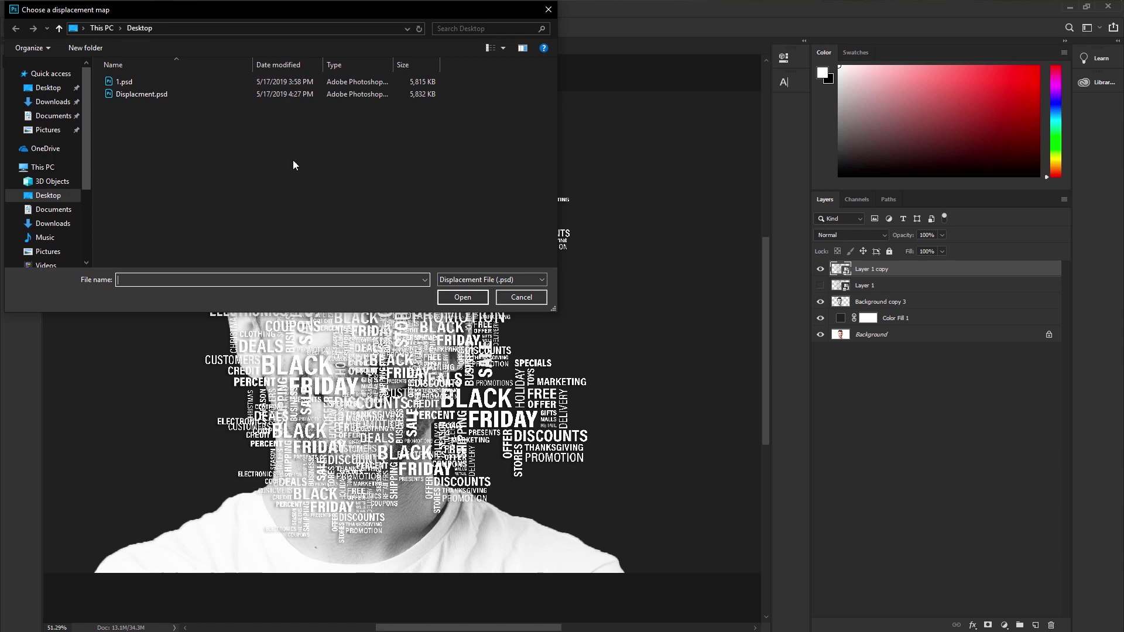
click(171, 93)
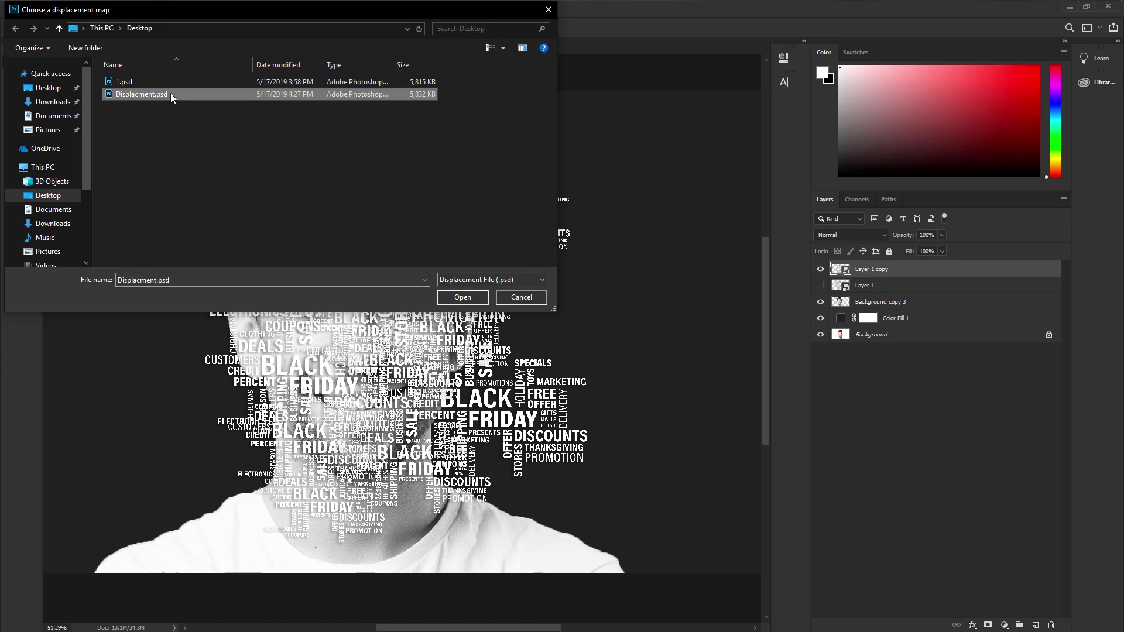
click(473, 303)
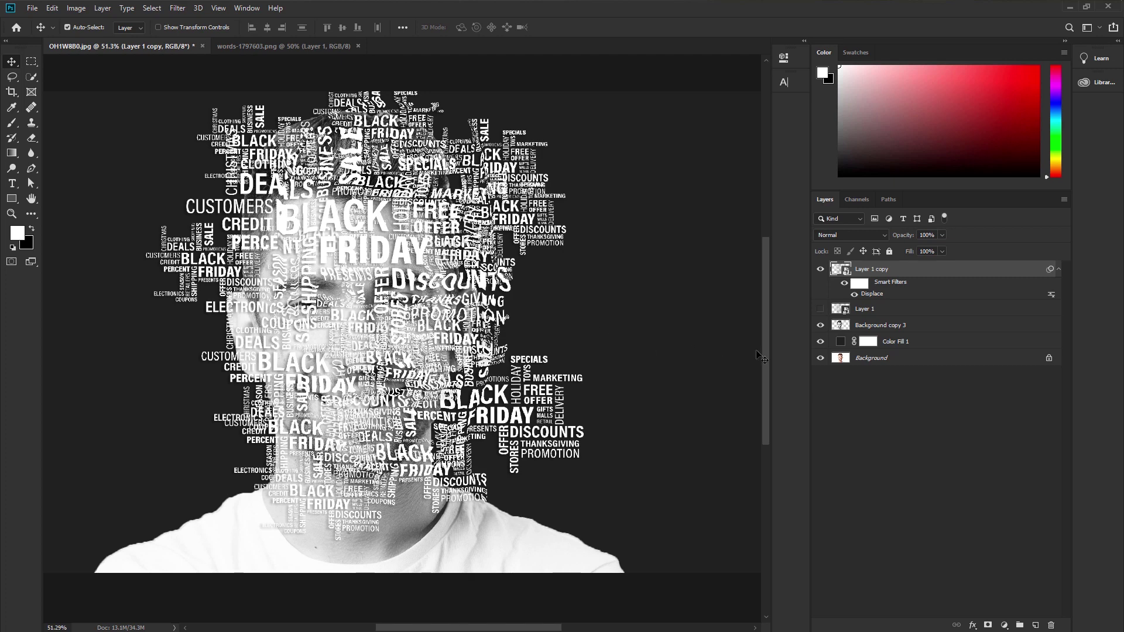
Hide Layer 1 copy and mask Background copy 3 with a selection of the word-cloud text.
click(820, 269)
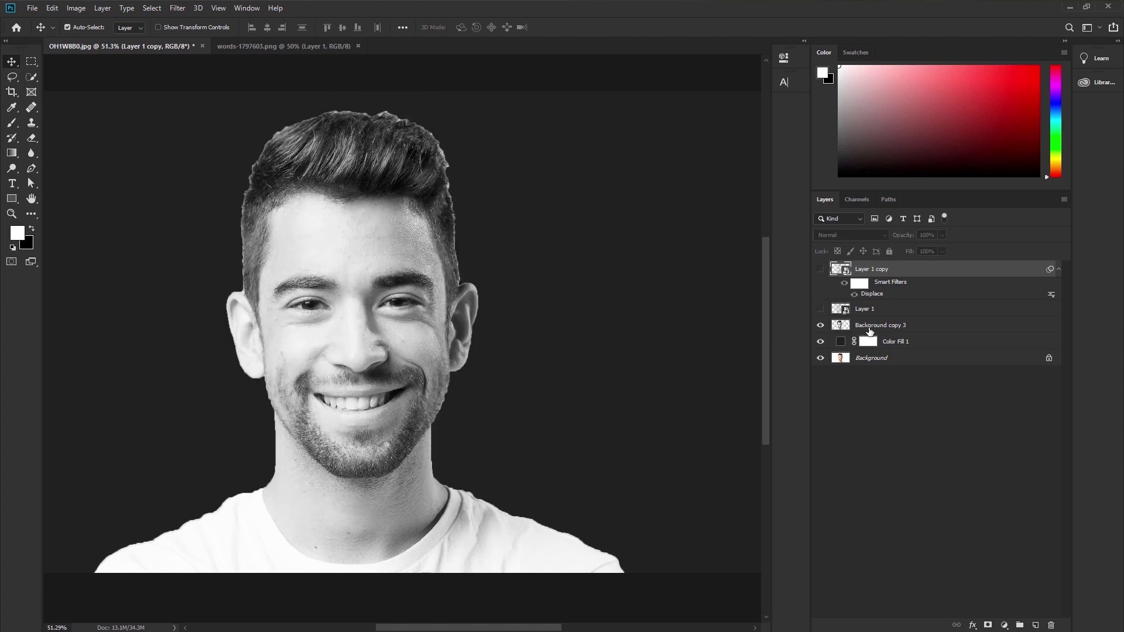
click(869, 327)
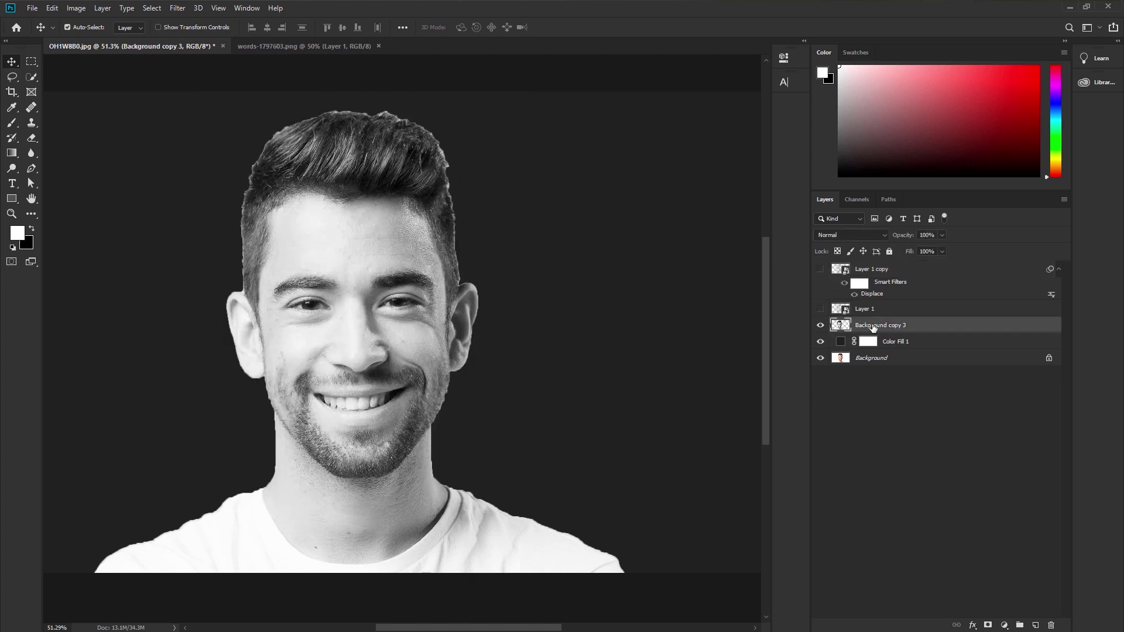
ctrl+click(839, 273)
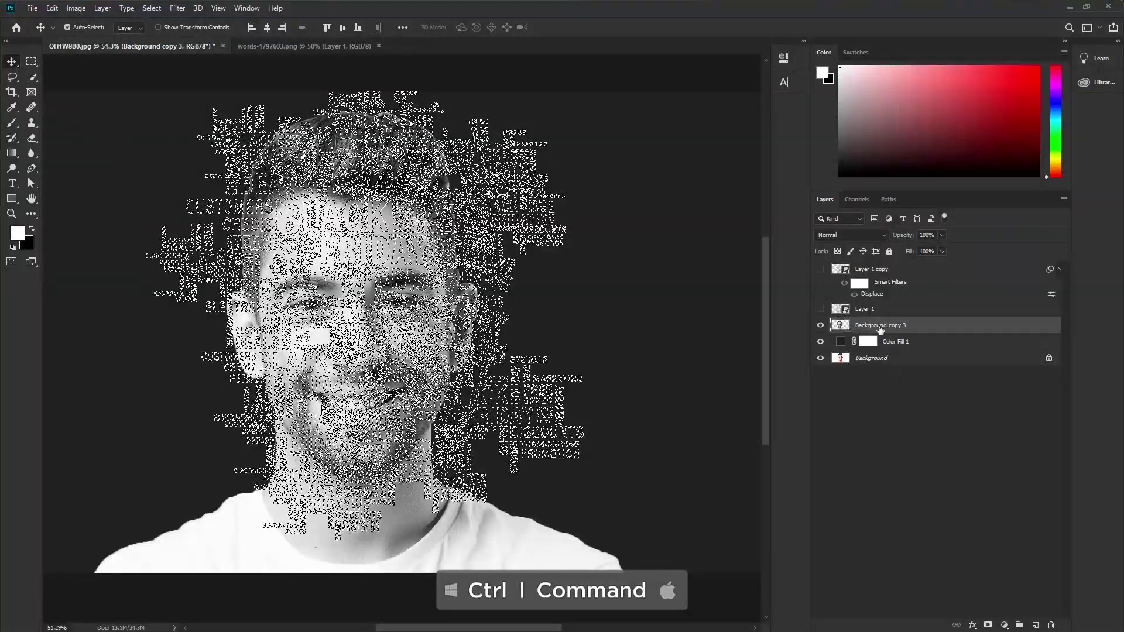
click(988, 625)
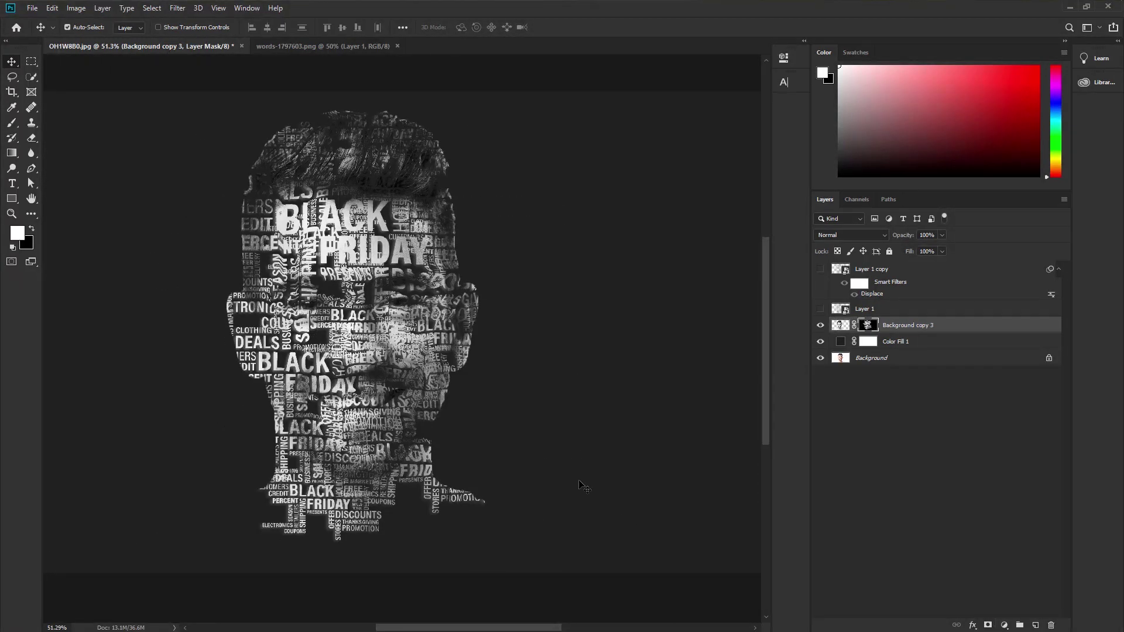